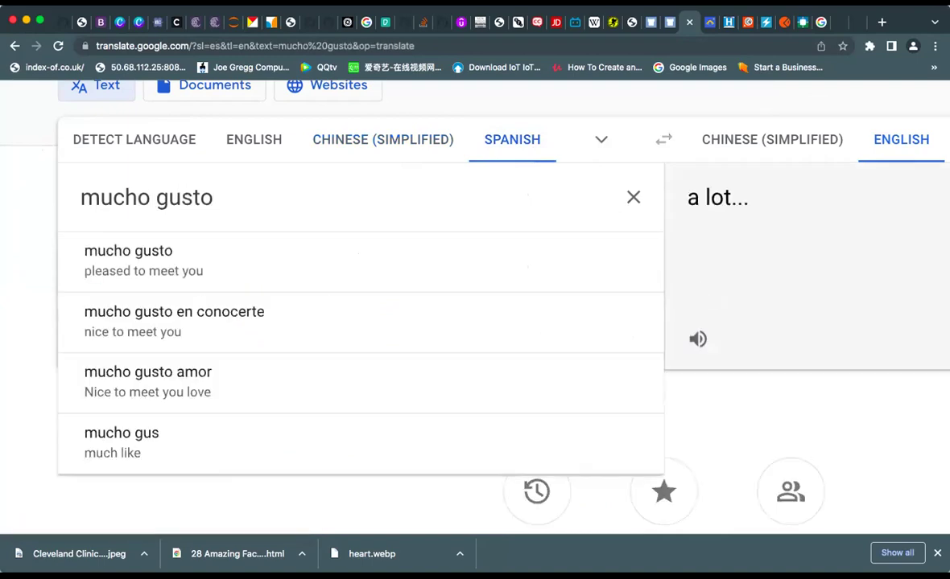
# Translate "mucho gusto" from Spanish into Chinese (Simplified) and highlight the "jiàn dào" part of the pinyin.
pyautogui.click(399, 218)
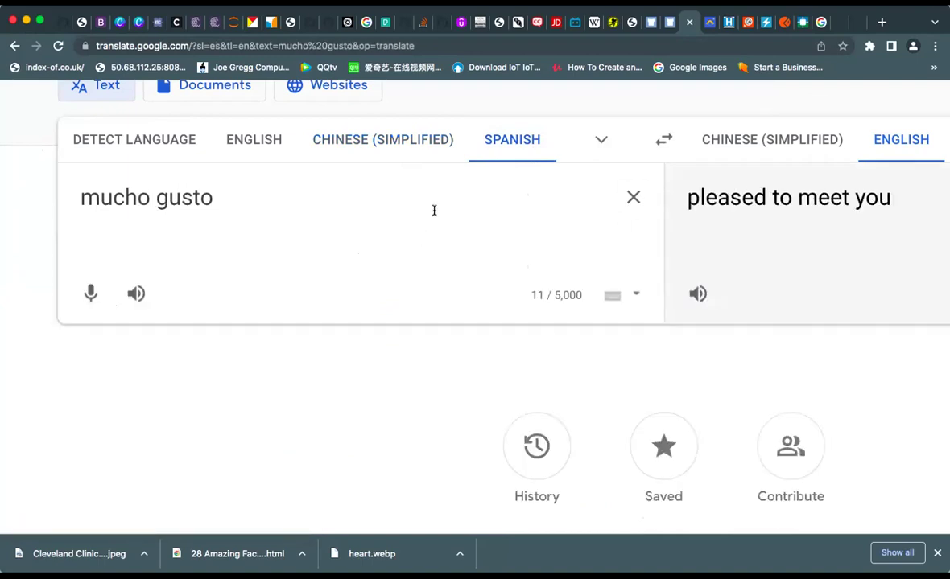
pyautogui.moveTo(219, 203); pyautogui.dragTo(78, 194)
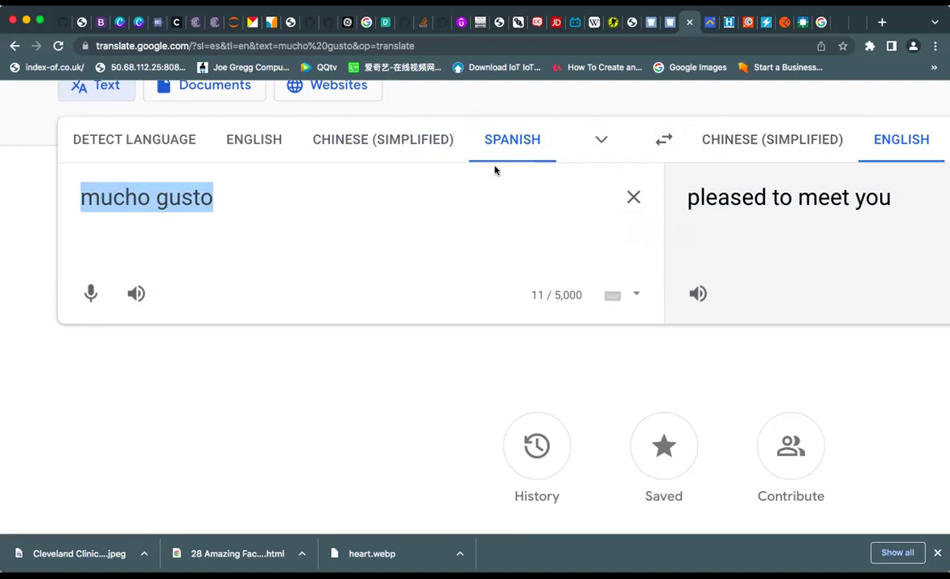
pyautogui.hscroll(2, 589, 236)
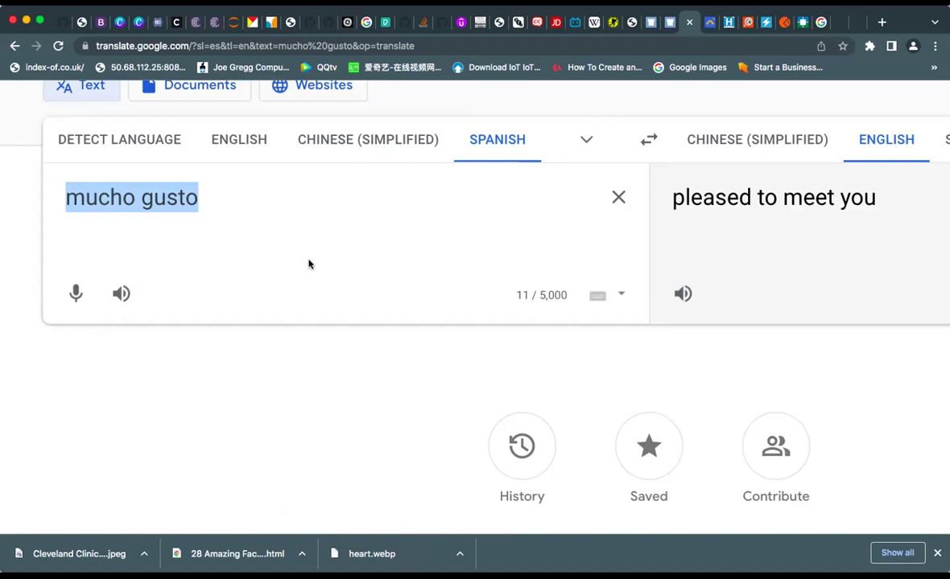
pyautogui.click(721, 141)
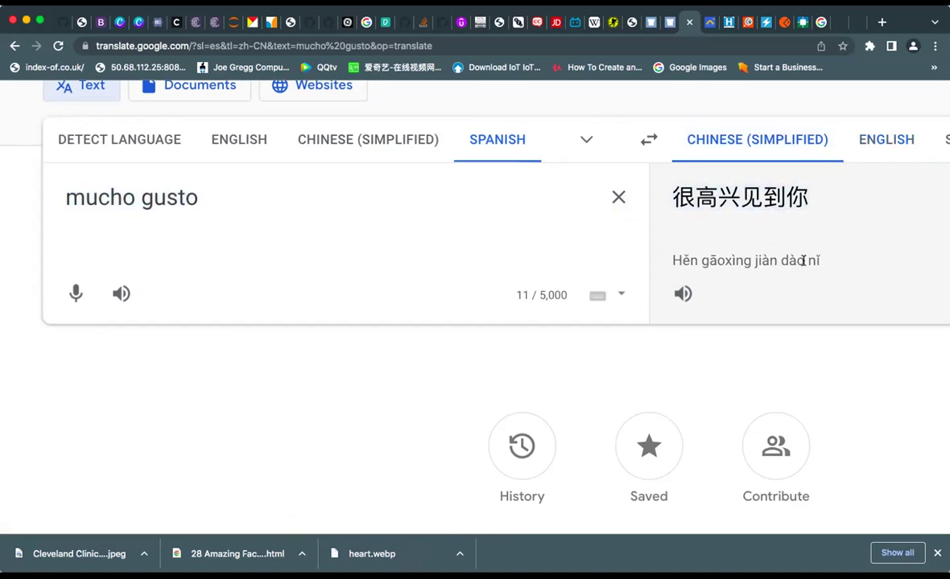
pyautogui.moveTo(805, 260); pyautogui.dragTo(759, 265)
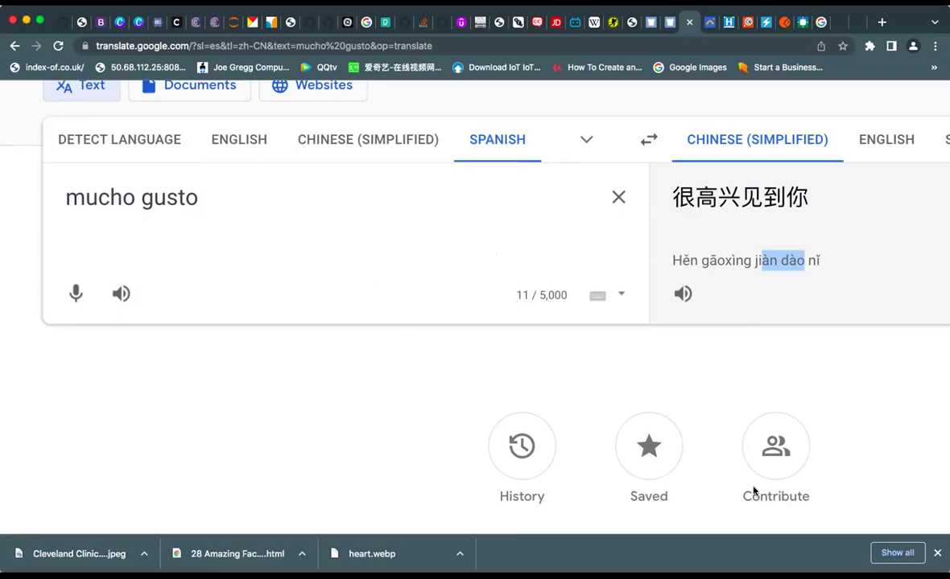
# Switch to the Theocratic Chinese 1a.pptx presentation, point out the "Say i want to give you this book" prompt, and return to Google Translate.
pyautogui.press('super+Tab')
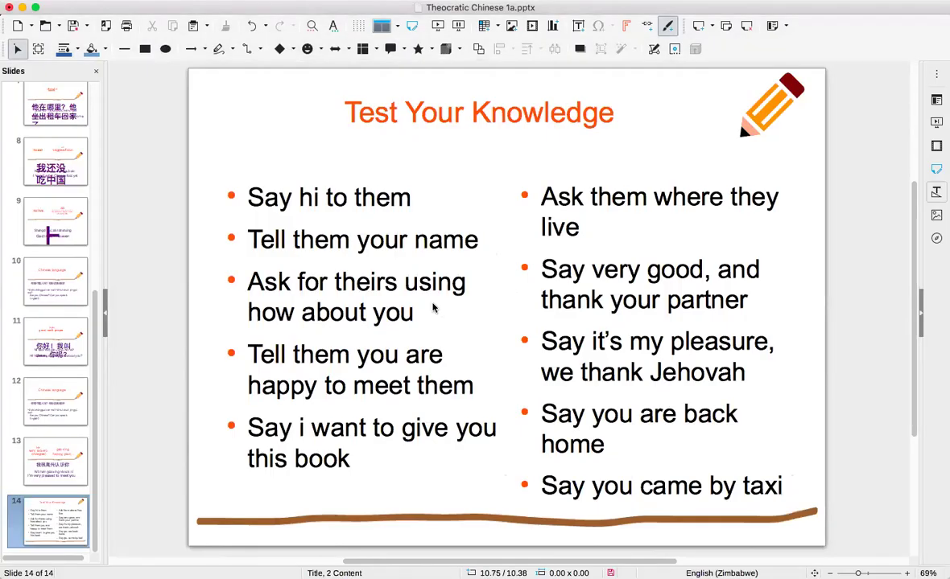
pyautogui.moveTo(357, 449); pyautogui.dragTo(282, 441)
pyautogui.moveTo(370, 464); pyautogui.dragTo(290, 424)
pyautogui.press('super+Tab')
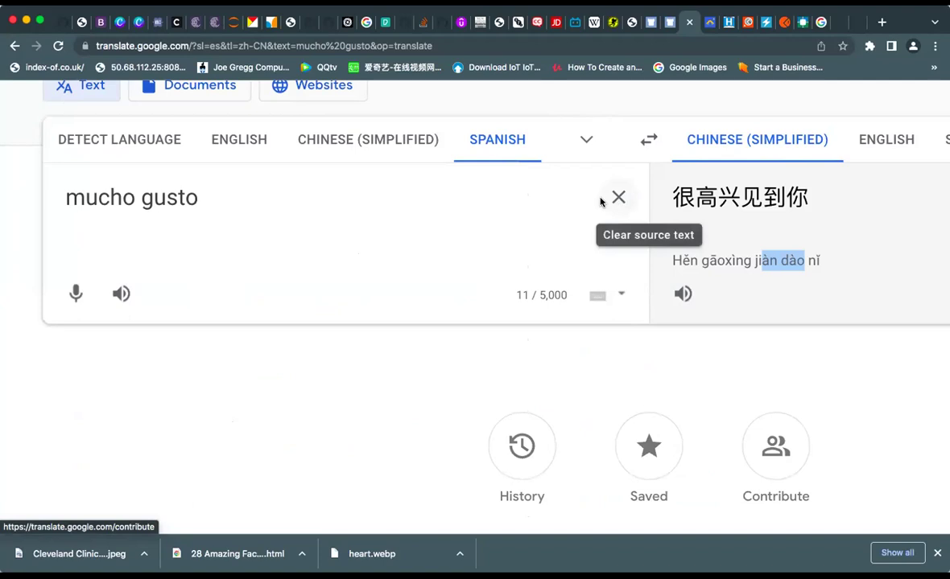
# Set the source language to Chinese (Simplified) and replace the source text with 本书.
pyautogui.click(386, 141)
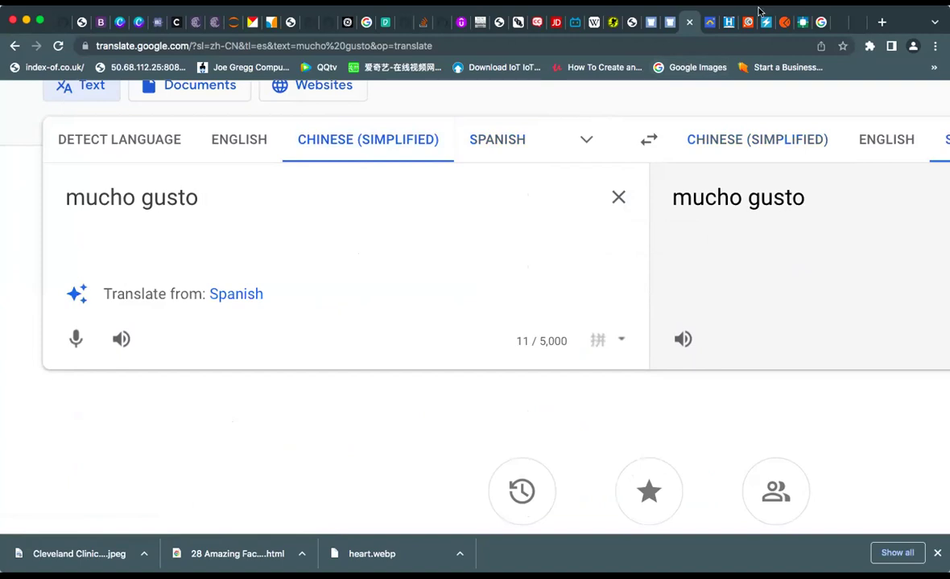
pyautogui.click(616, 200)
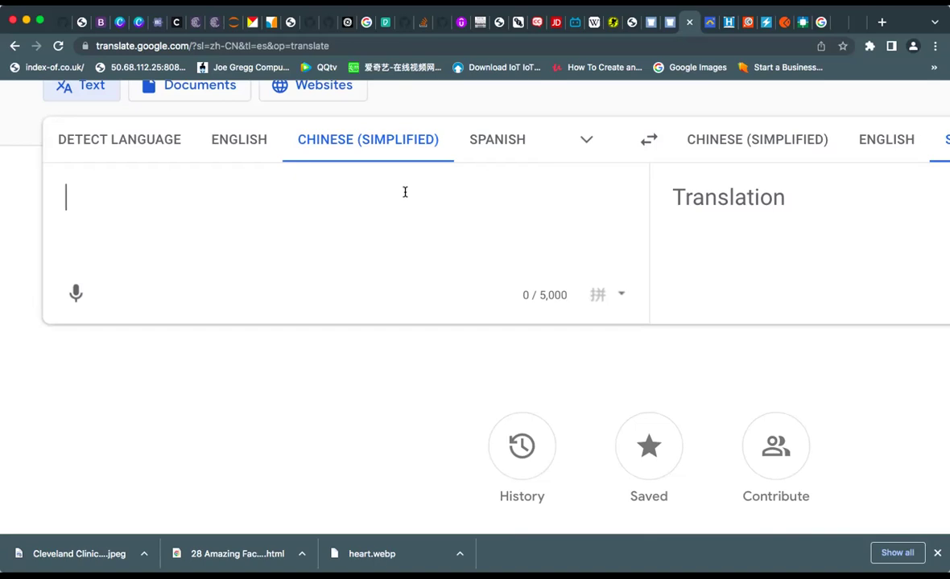
pyautogui.write('ben')
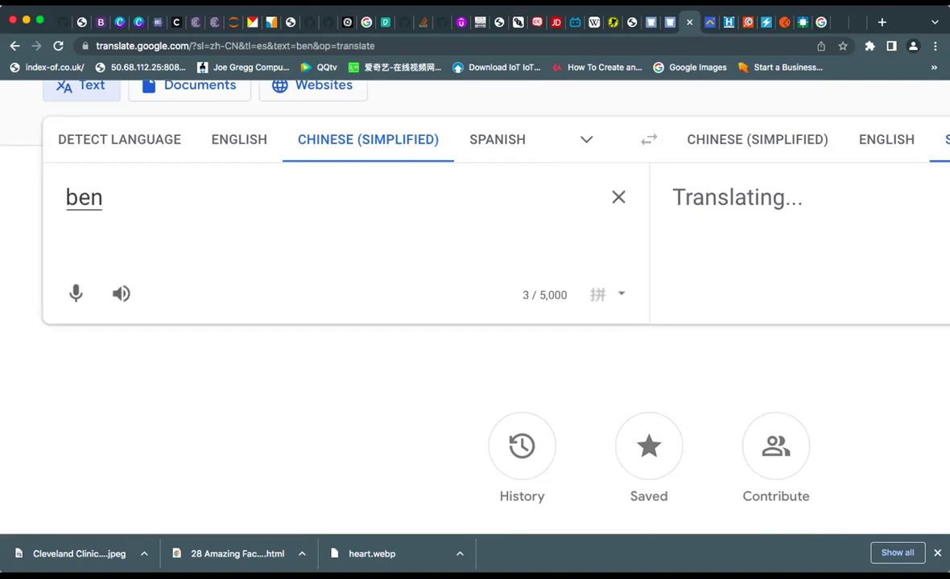
pyautogui.press('space')
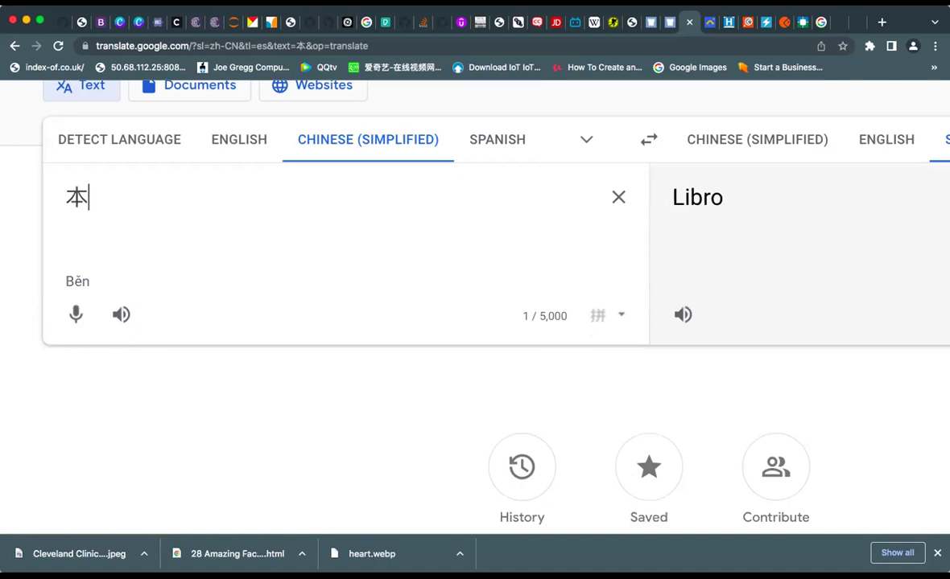
pyautogui.write('shu')
pyautogui.press('space')
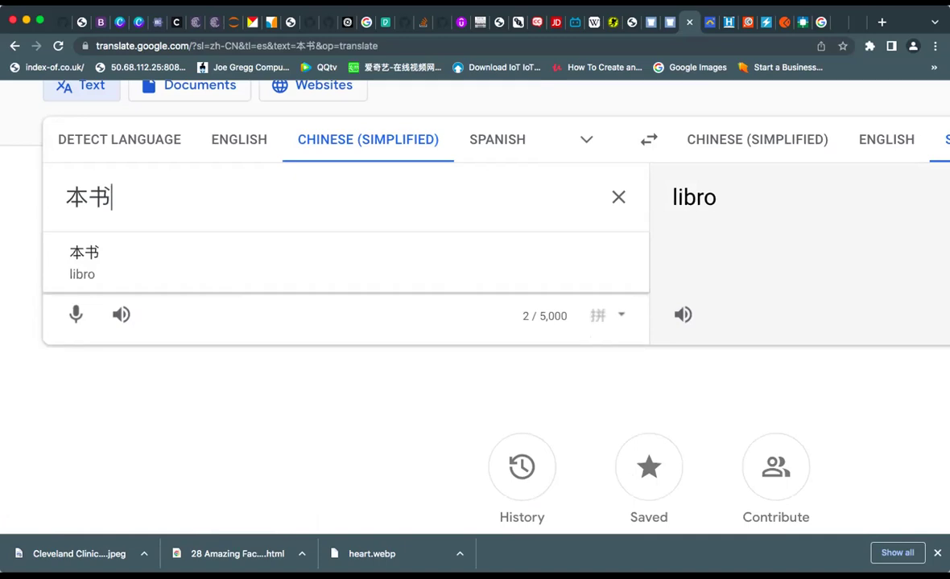
# Replace the source text with 送给 to translate it.
pyautogui.press('BackSpace')
pyautogui.press('BackSpace')
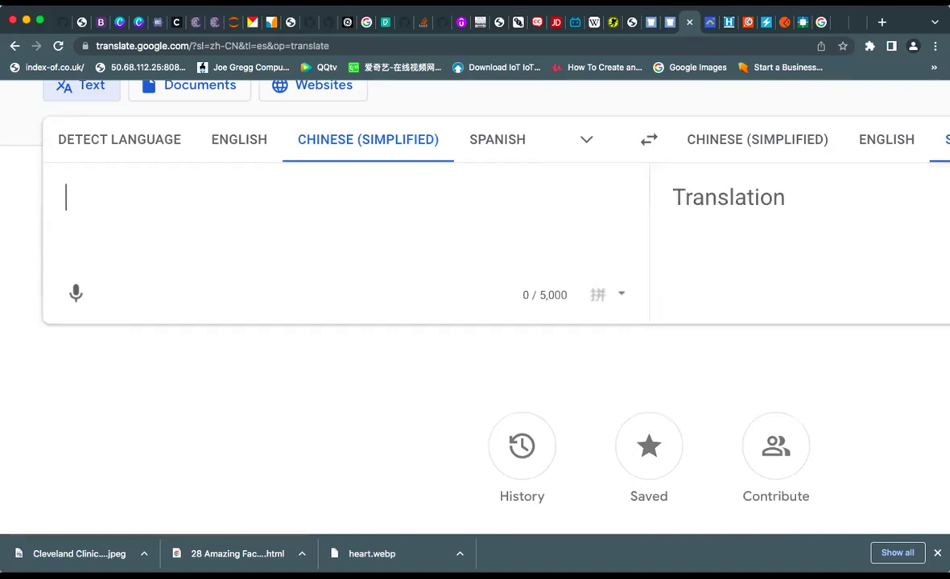
pyautogui.write('so')
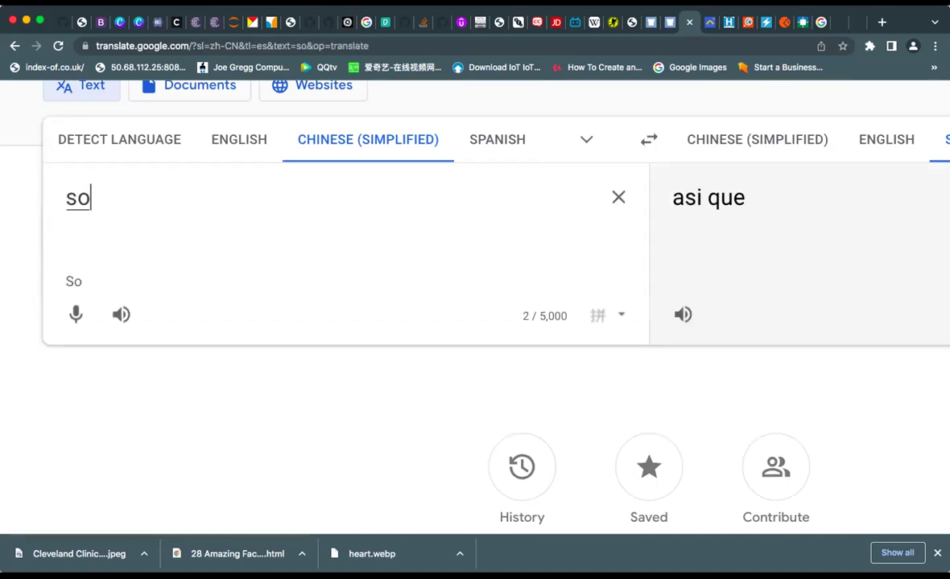
pyautogui.write('ng gei')
pyautogui.press('space')
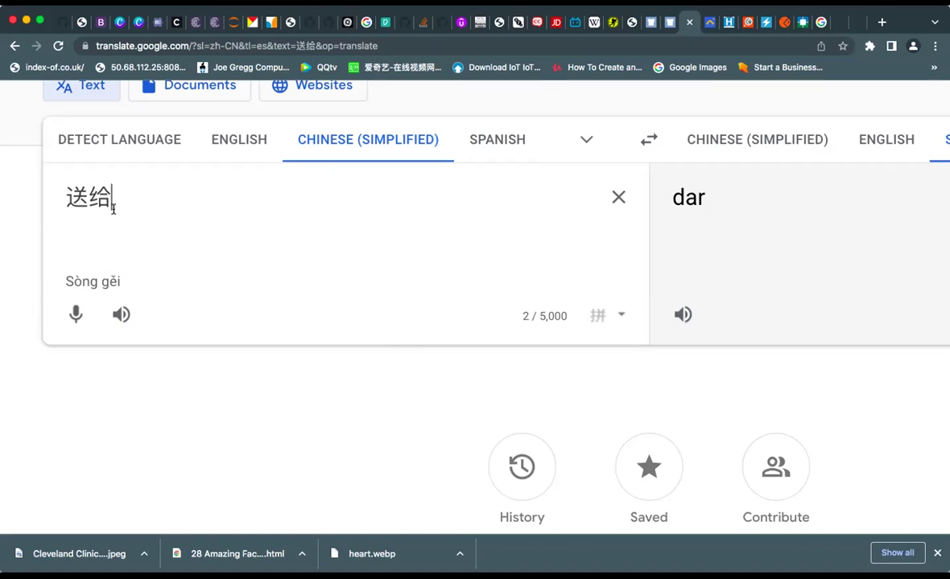
# Add 给 on a second line below 送给 to translate it on its own.
pyautogui.press('Return')
pyautogui.write('gei')
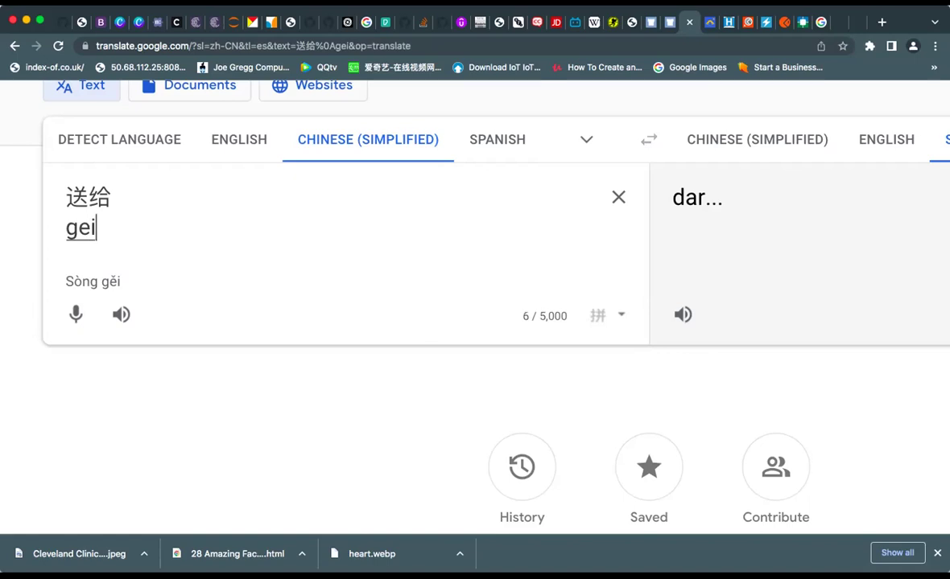
pyautogui.press('space')
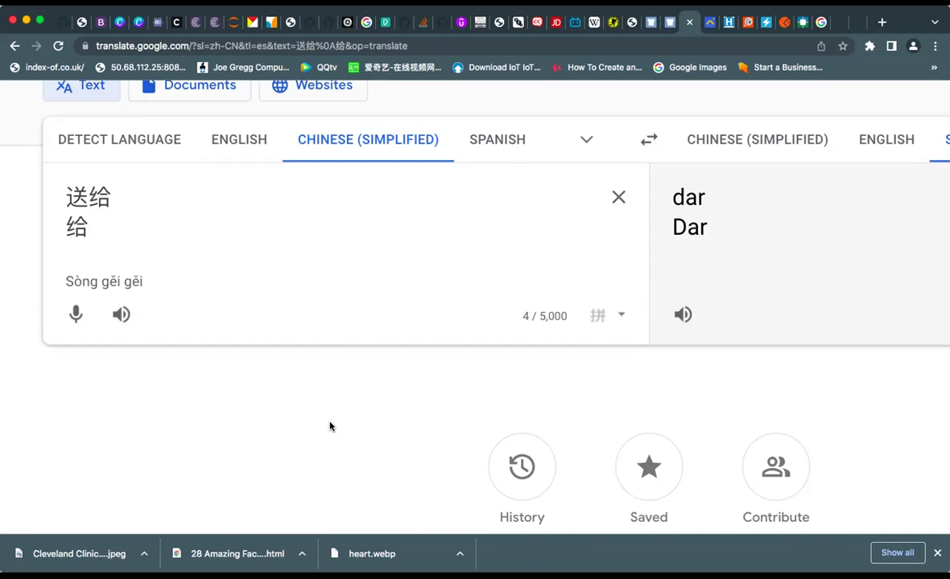
# Remove 给 from the second line and expand the first line to the sentence 我想送给你这本书.
pyautogui.press('BackSpace')
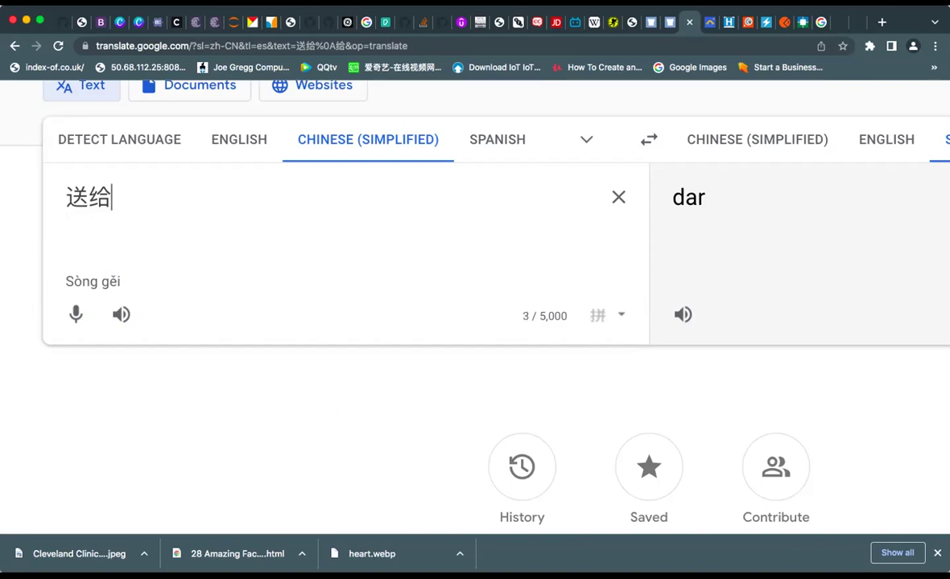
pyautogui.press('Up')
pyautogui.write('woxian')
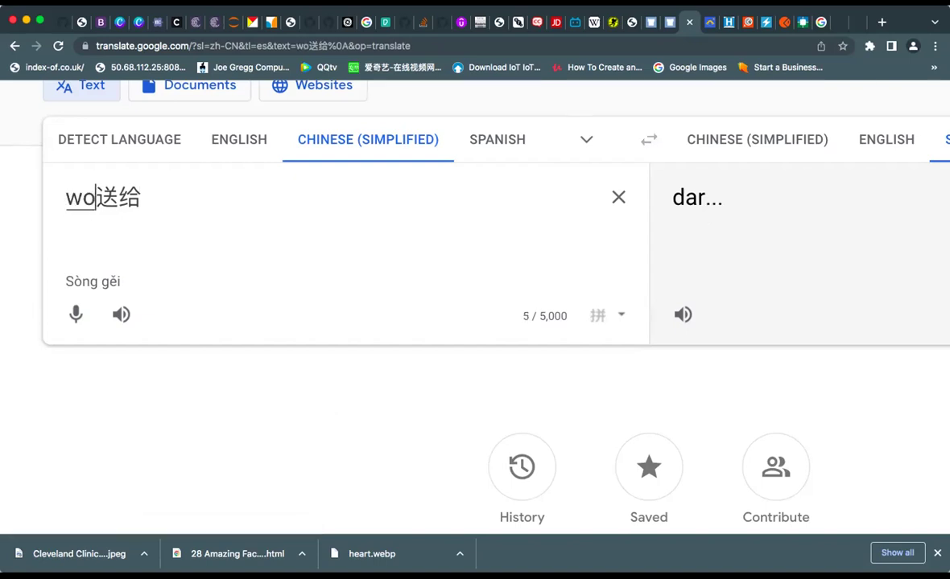
pyautogui.write('g')
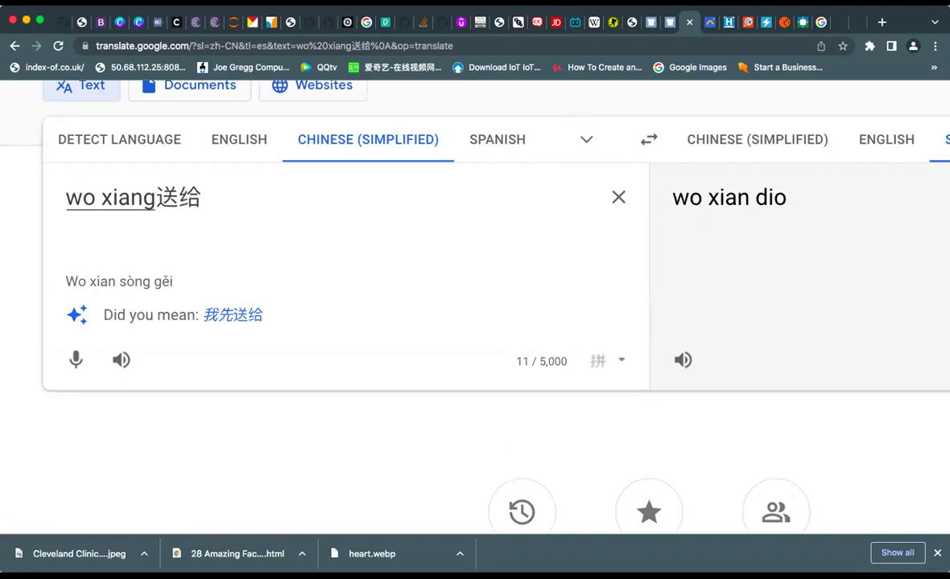
pyautogui.press('space')
pyautogui.write('ni zhe ')
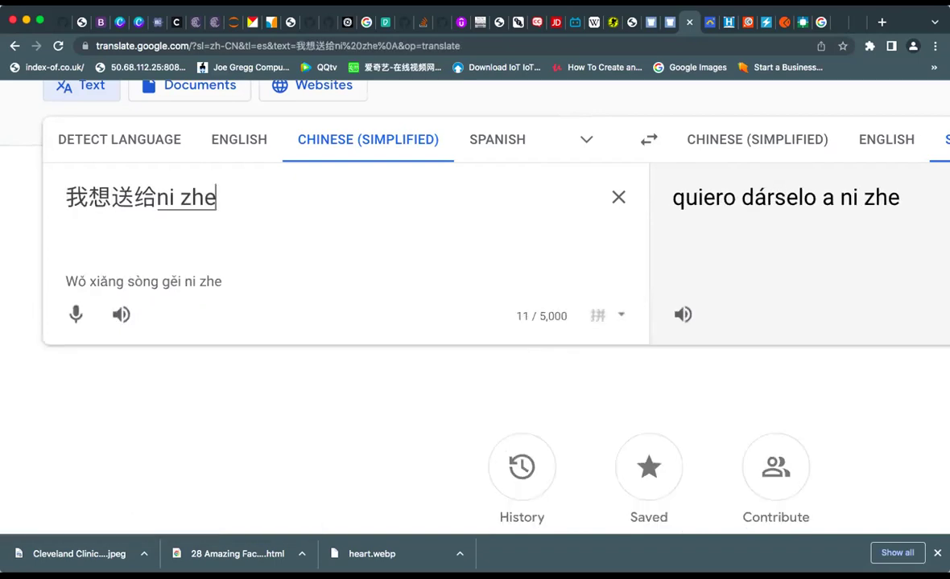
pyautogui.write('ben shu')
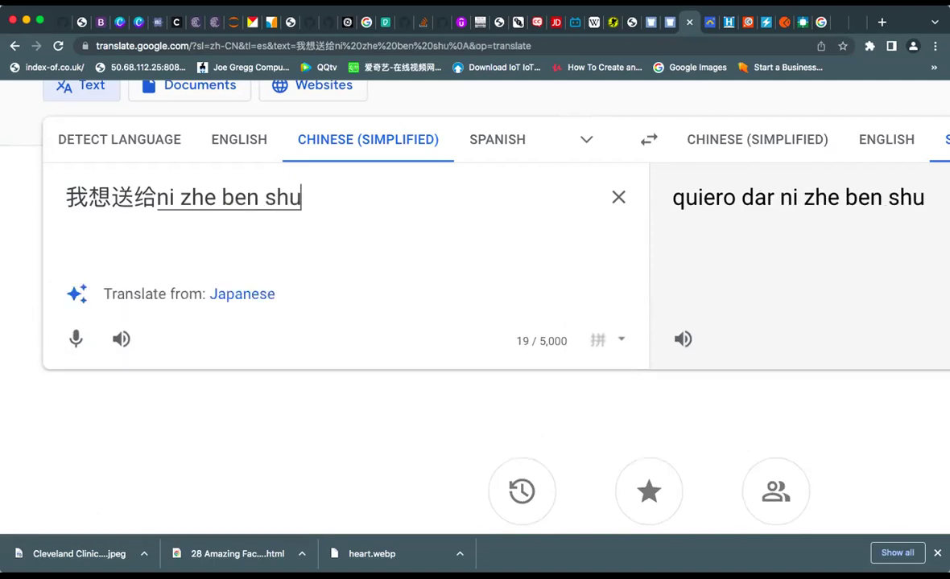
pyautogui.press('space')
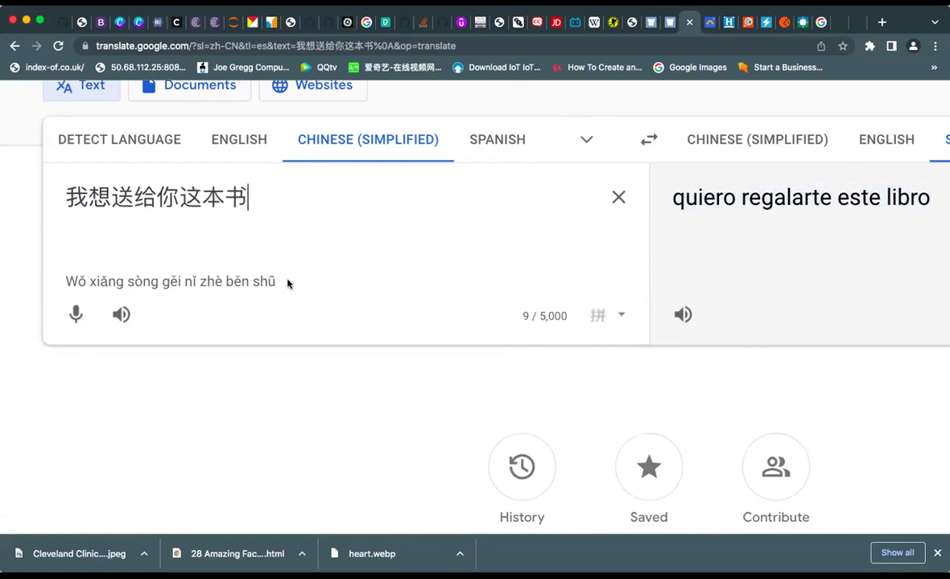
# Highlight the sentence's full pinyin transliteration and switch back to the Test Your Knowledge slide in the presentation.
pyautogui.moveTo(273, 281); pyautogui.dragTo(64, 281)
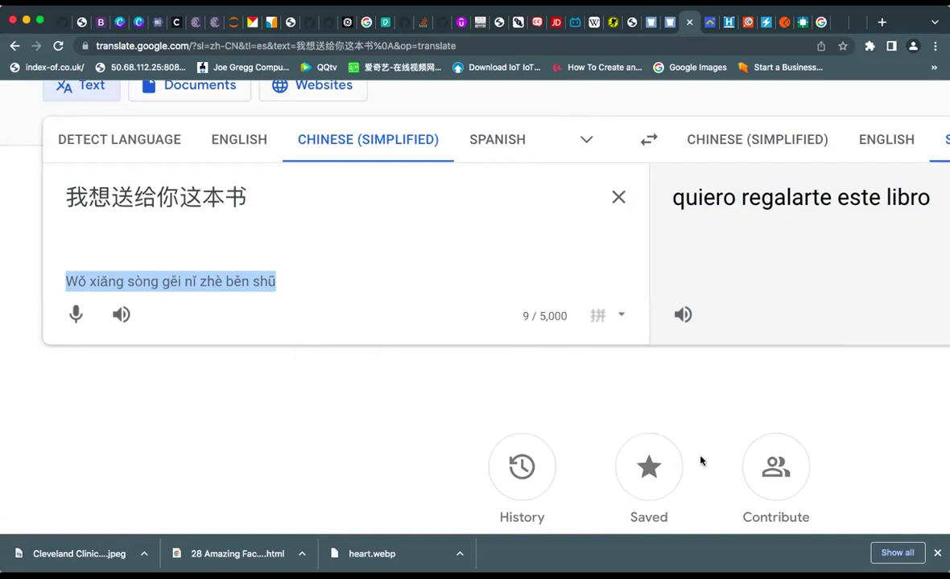
pyautogui.press('super+Tab')
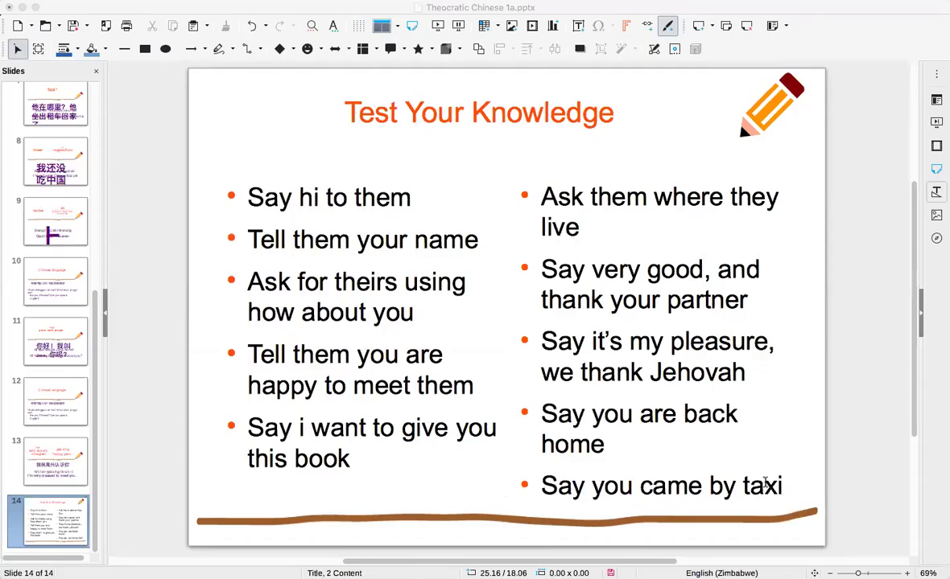
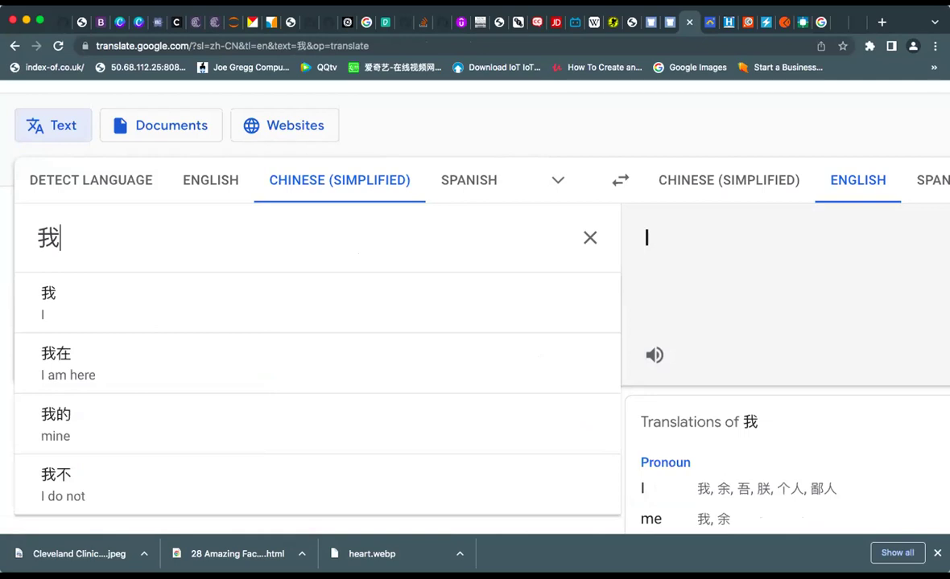
# Complete the Chinese source text after 我 so that it reads 我回家了.
pyautogui.write('hui')
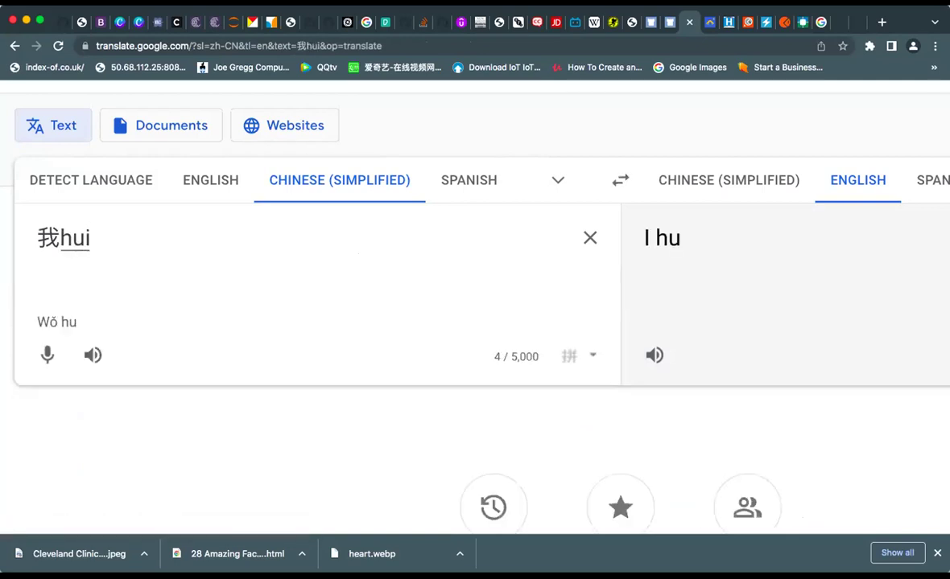
pyautogui.write(' jia')
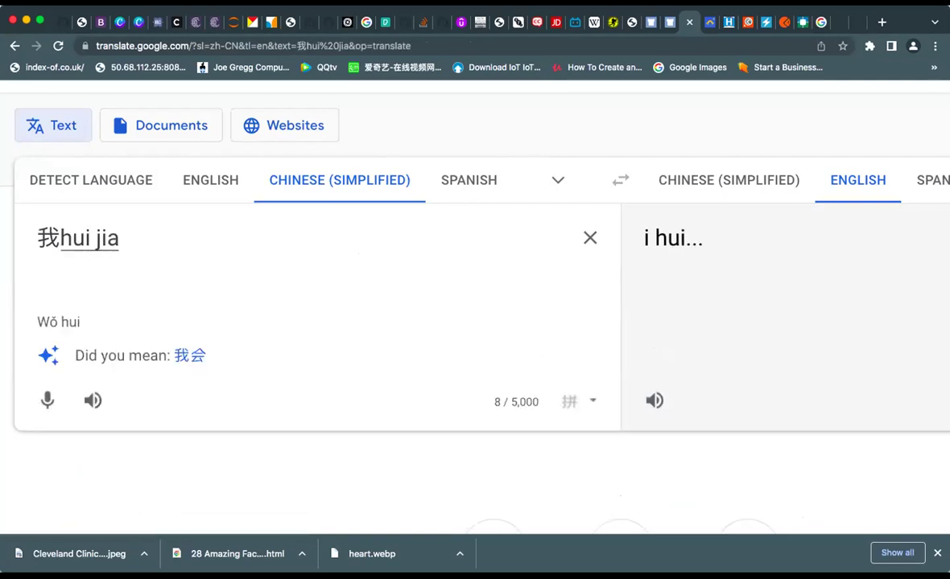
pyautogui.write(' le')
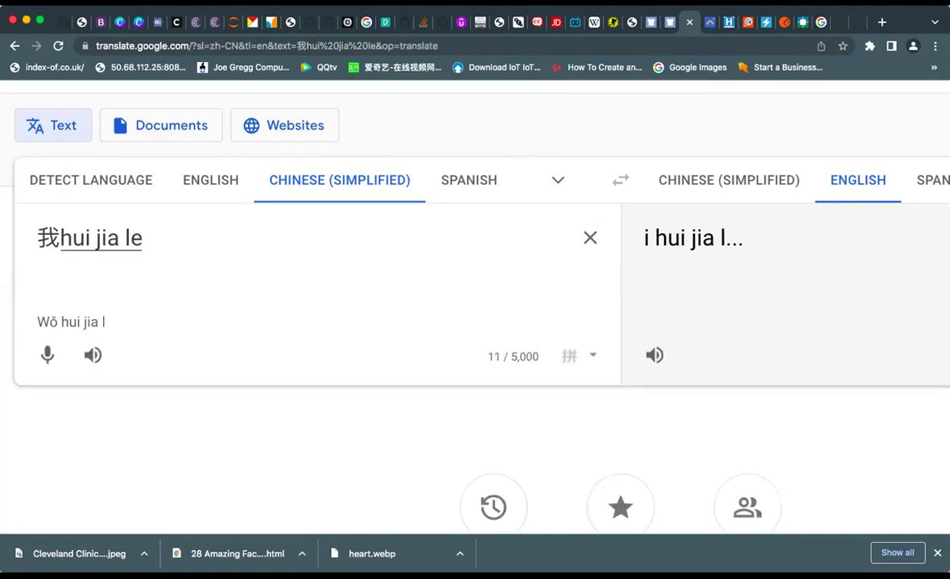
pyautogui.press('space')
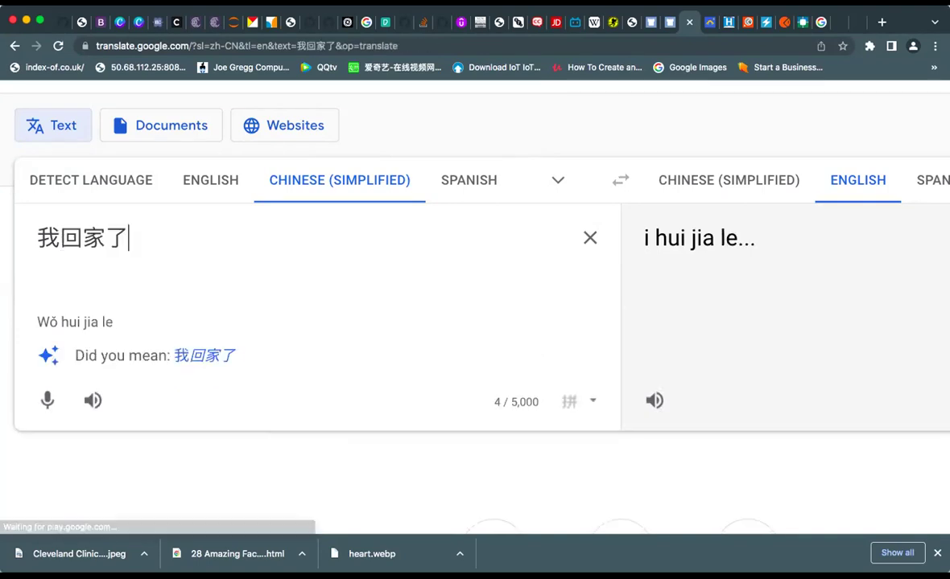
# Add the alternative sentence 我回来家了 on a second line for comparison.
pyautogui.press('Return')
pyautogui.write('wo hui l')
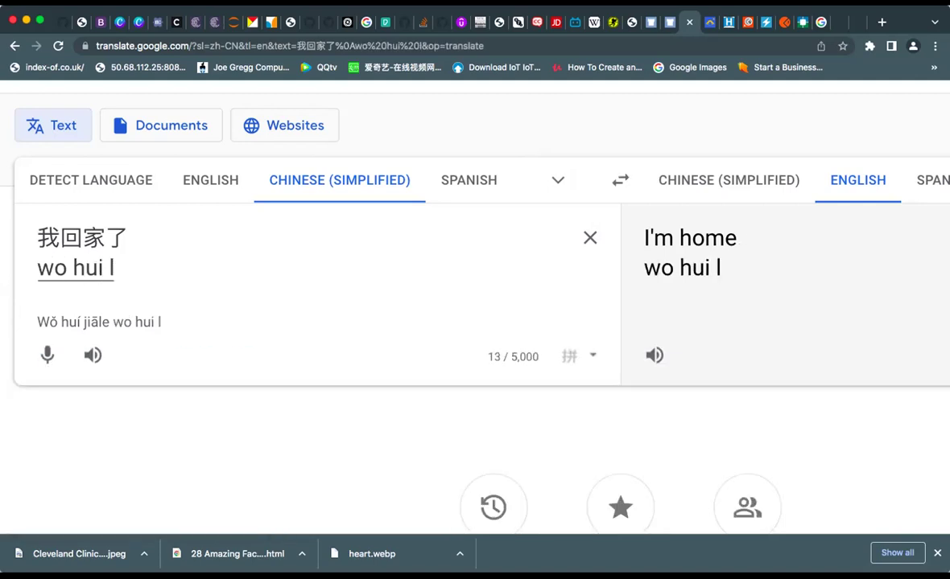
pyautogui.write('ai')
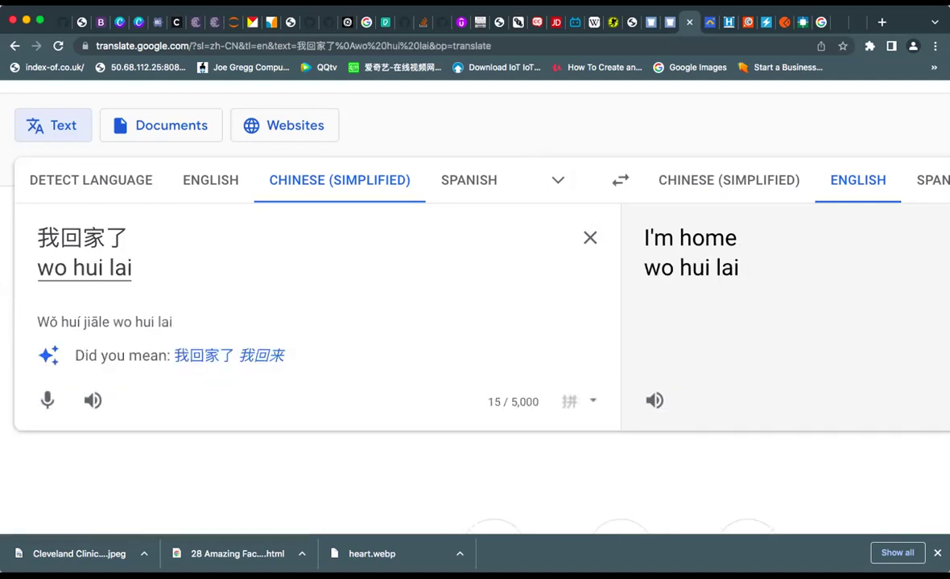
pyautogui.write(' jia')
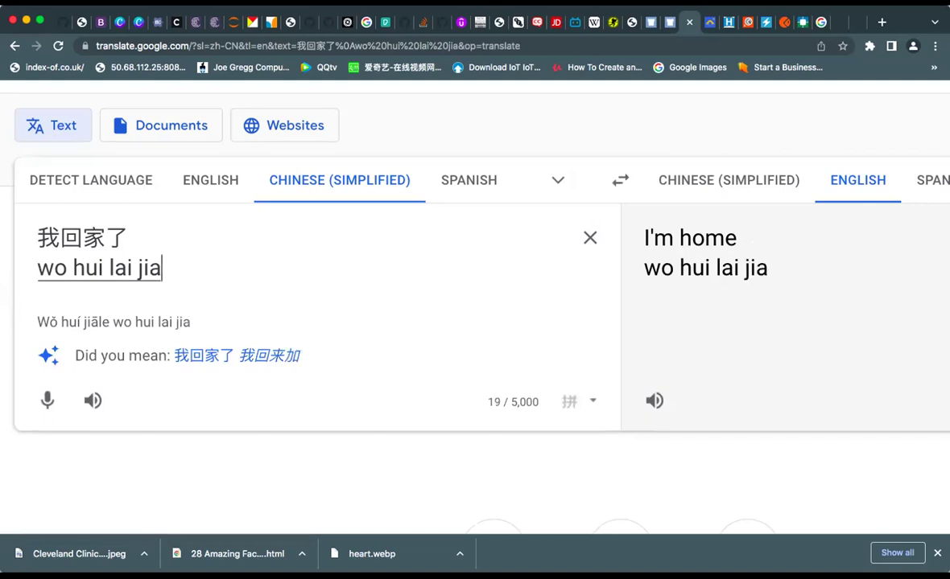
pyautogui.write(' le')
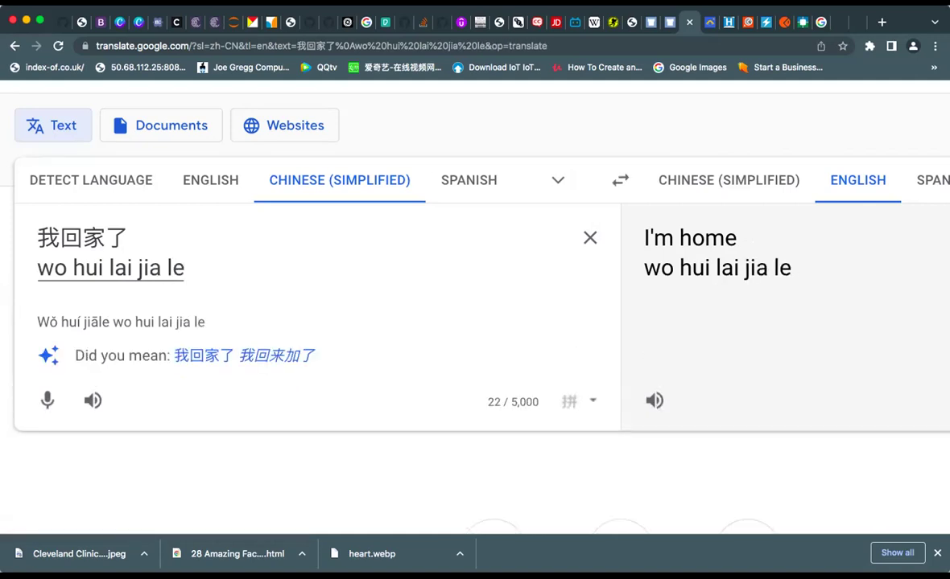
pyautogui.press('space')
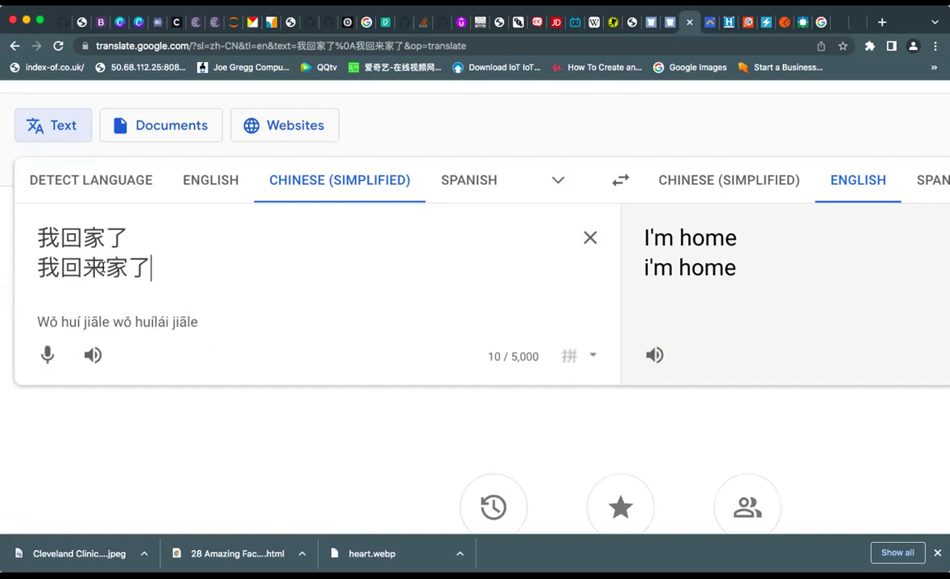
# Highlight the character 来 in the second sentence 我回来家了 to look up its dictionary entry.
pyautogui.press('Left')
pyautogui.press('Left')
pyautogui.hotkey('shift', 'Left')
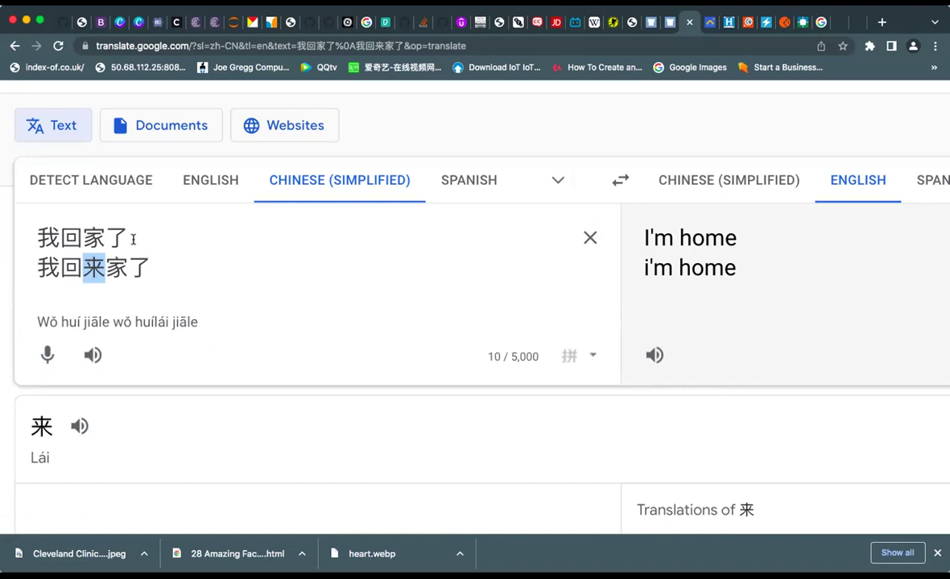
# Insert the word 事情 on a new line above 我回家了 in the source text.
pyautogui.click(37, 237)
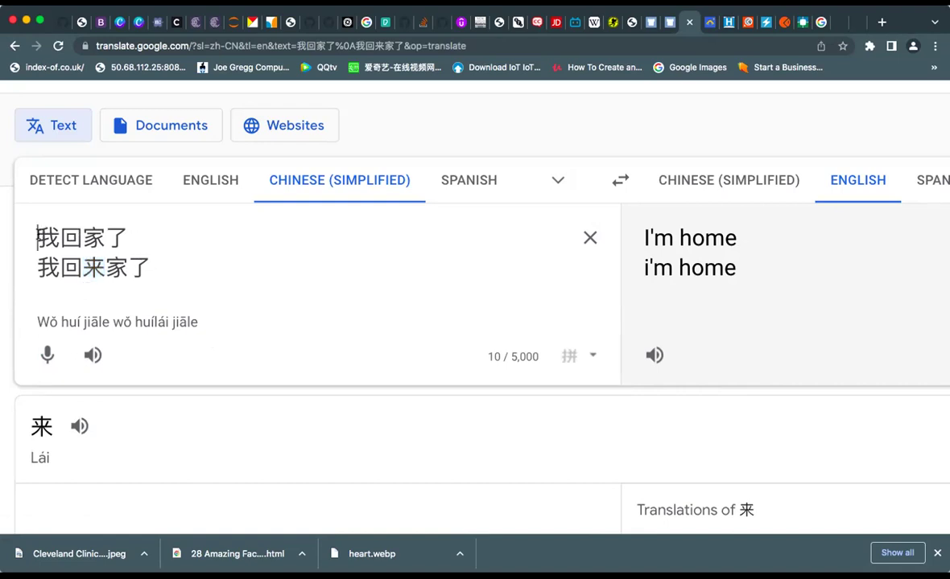
pyautogui.press('Return')
pyautogui.write('shi n')
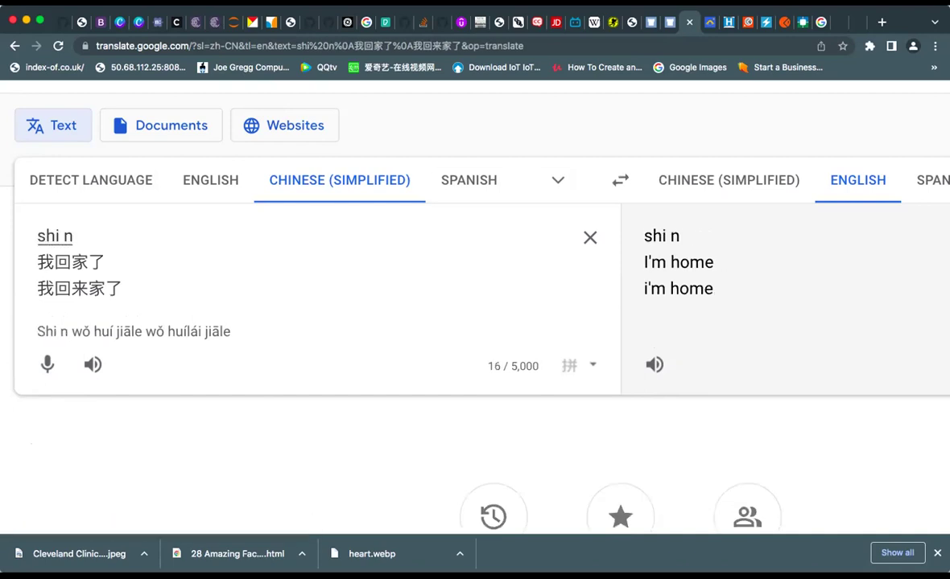
pyautogui.press('BackSpace')
pyautogui.write('qing')
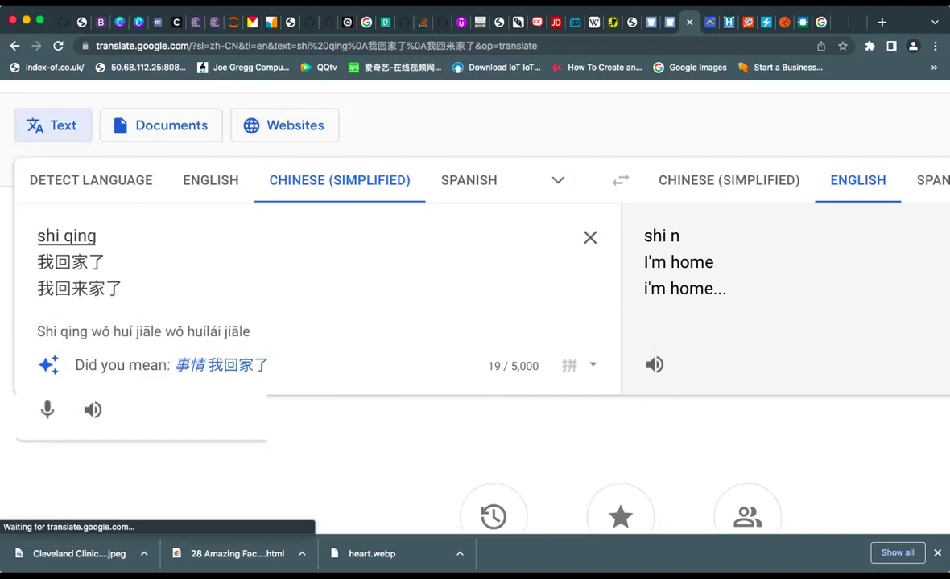
pyautogui.press('space')
pyautogui.press('Return')
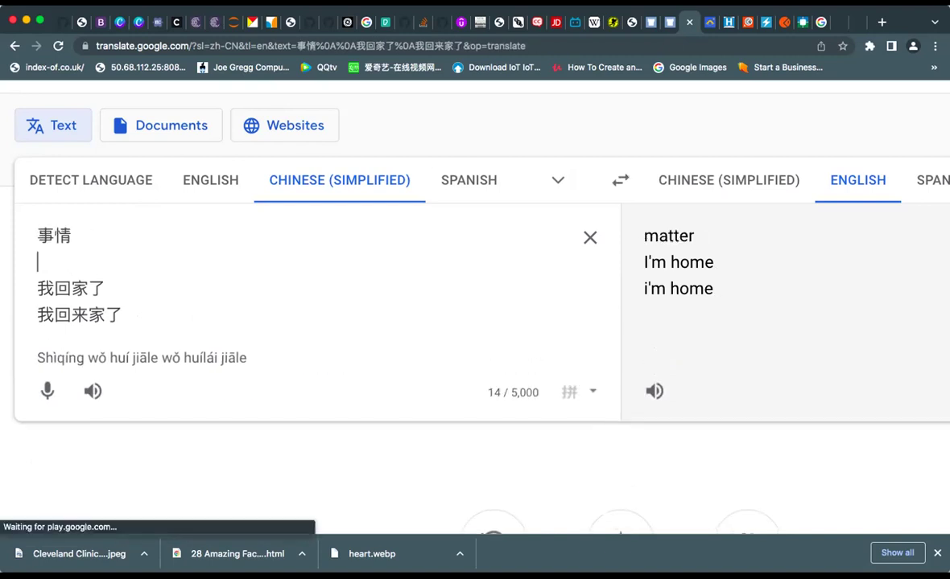
# Add the single character 事 on its own line beneath 事情, followed by a blank line.
pyautogui.write('shi')
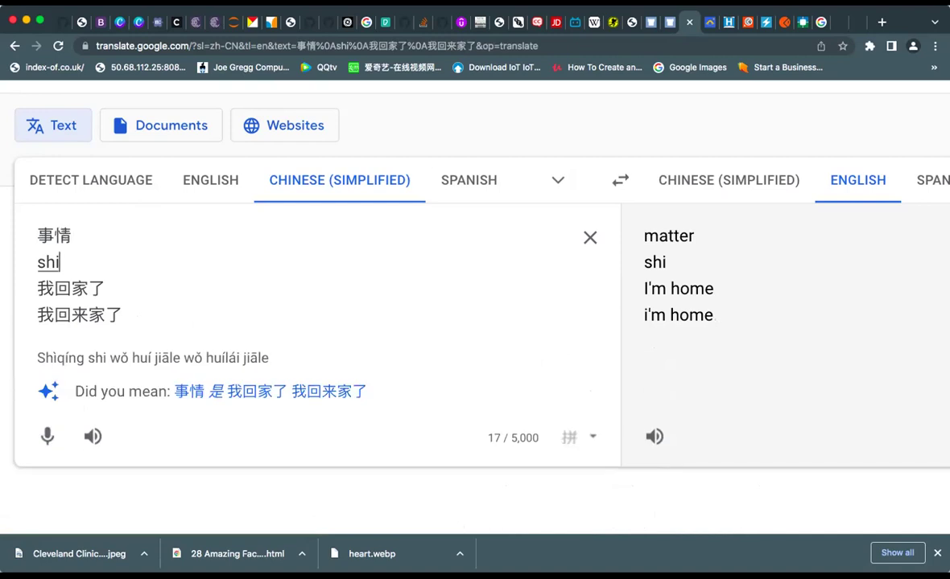
pyautogui.press('space')
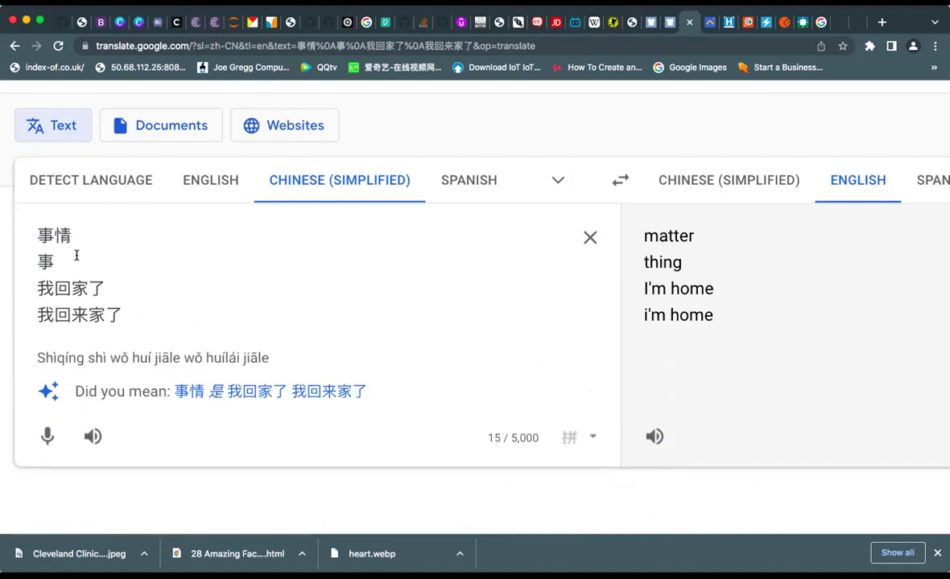
pyautogui.press('Return')
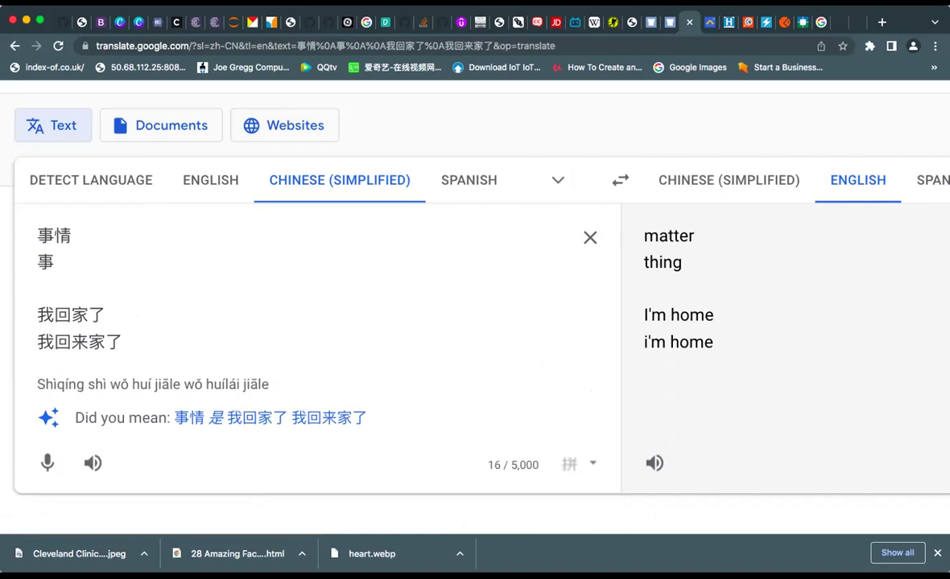
pyautogui.doubleClick(50, 233)
pyautogui.click(55, 262)
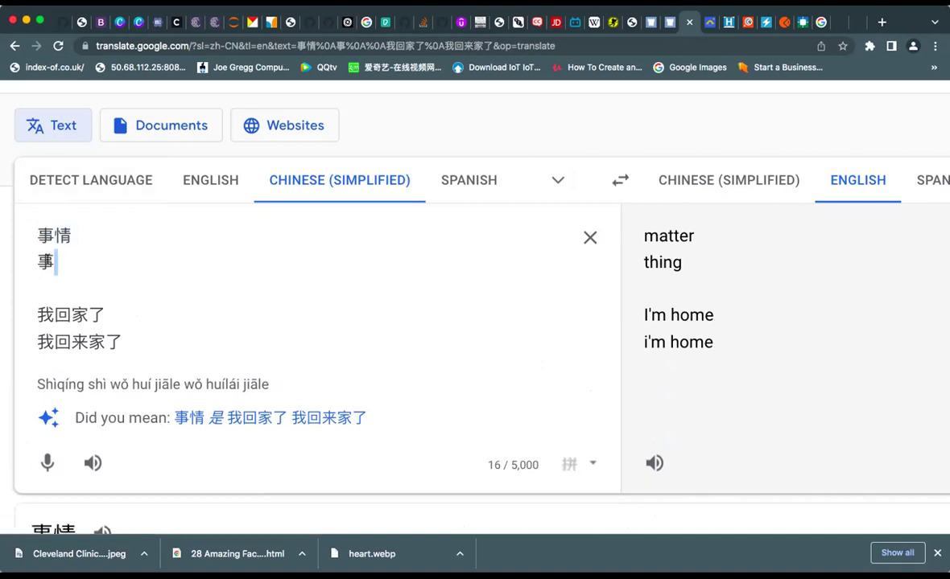
# Prefix both 事情 and 事 with 什么 so that the lines read 什么事情 and 什么事.
pyautogui.click(38, 235)
pyautogui.write('shenme')
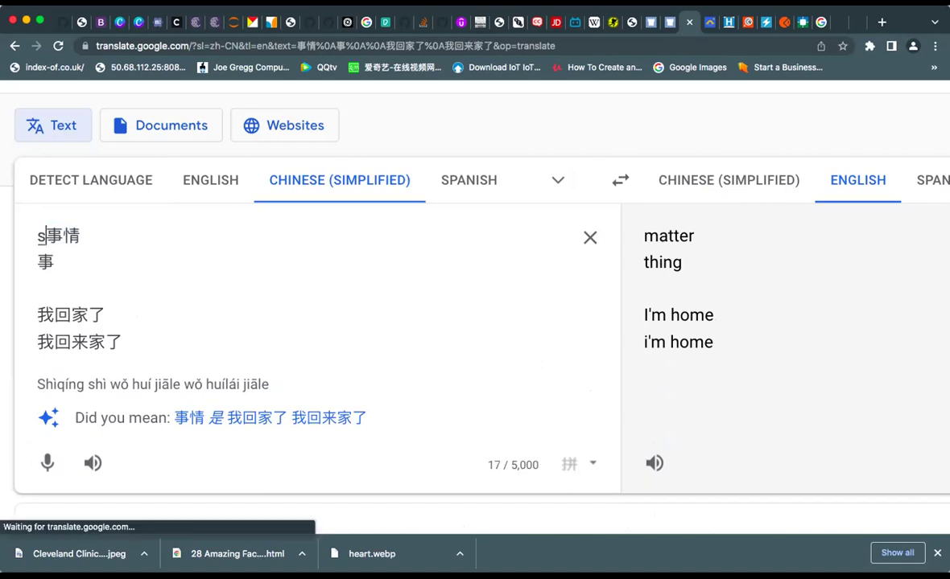
pyautogui.press('space')
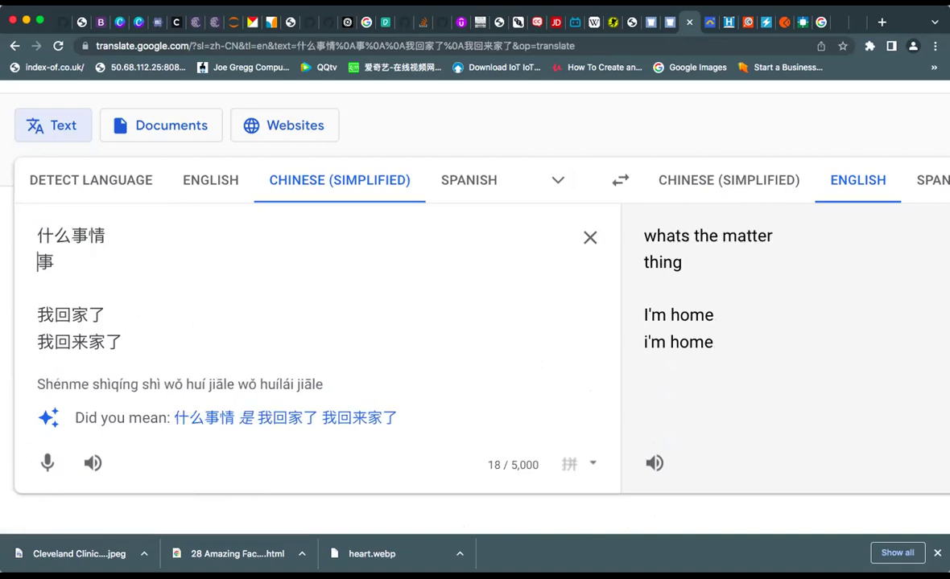
pyautogui.click(37, 261)
pyautogui.write('shenme')
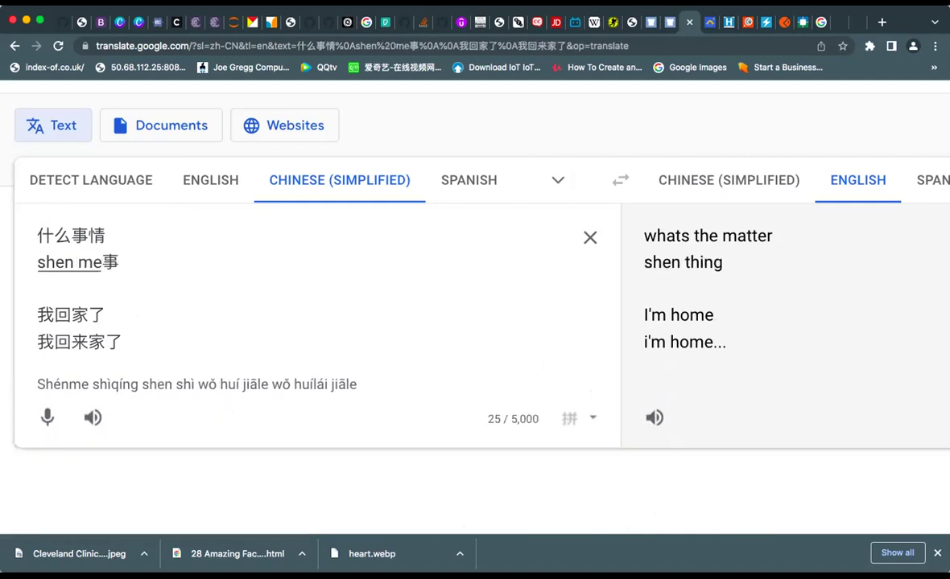
pyautogui.press('space')
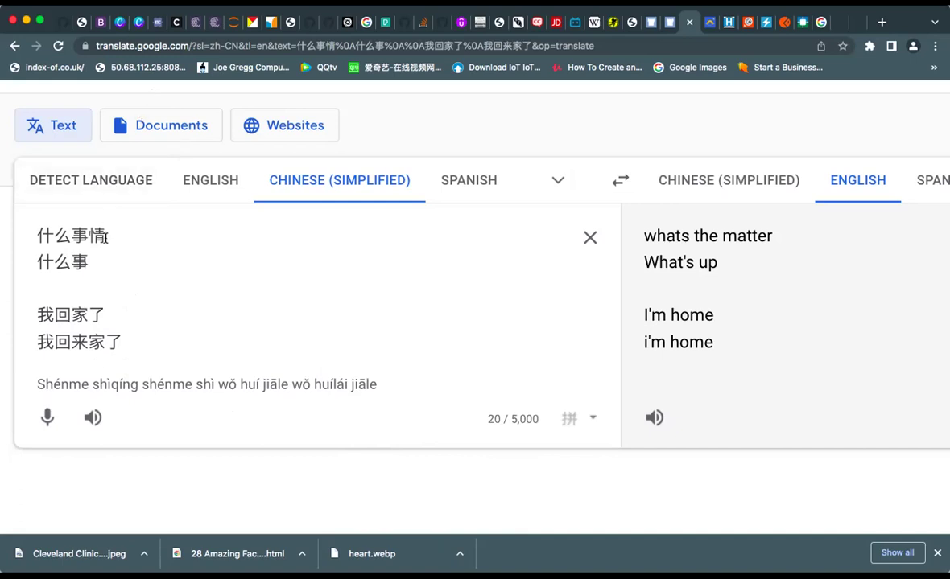
# Delete the phrases 什么事情 and 什么事 from above the two 我回家了 / 我回来家了 sentences.
pyautogui.press('Right')
pyautogui.press('Left')
pyautogui.press('Down')
pyautogui.press('Right')
pyautogui.press('BackSpace')
pyautogui.press('BackSpace')
pyautogui.press('BackSpace')
pyautogui.press('BackSpace')
pyautogui.press('BackSpace')
pyautogui.press('BackSpace')
pyautogui.press('BackSpace')
pyautogui.press('BackSpace')
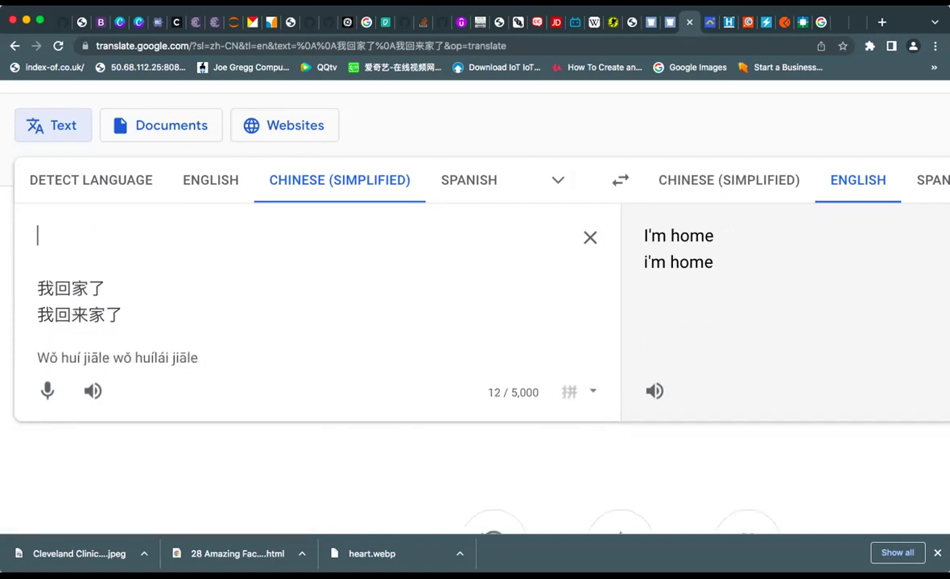
# Enter 时候 on the empty first line and 时 on its own line directly below it.
pyautogui.write('shi hou')
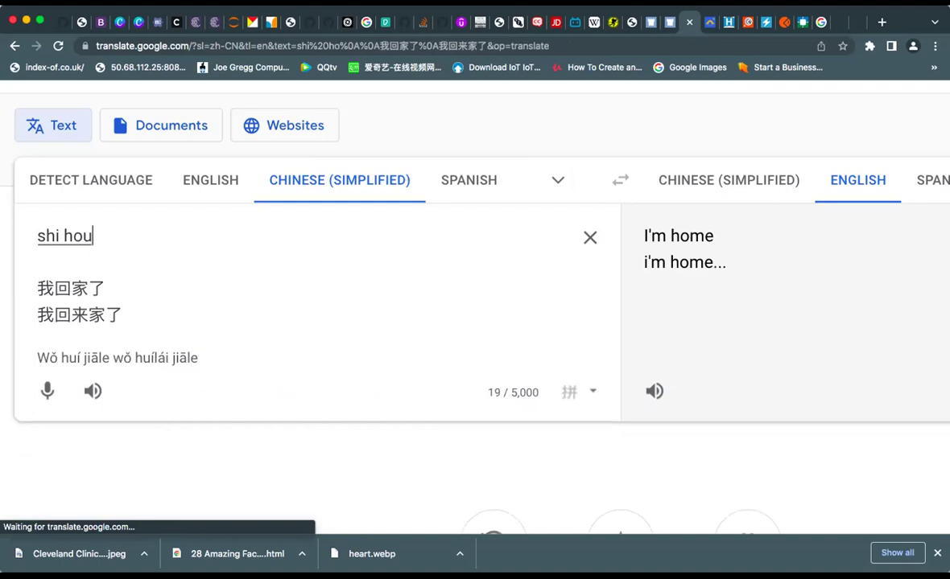
pyautogui.press('space')
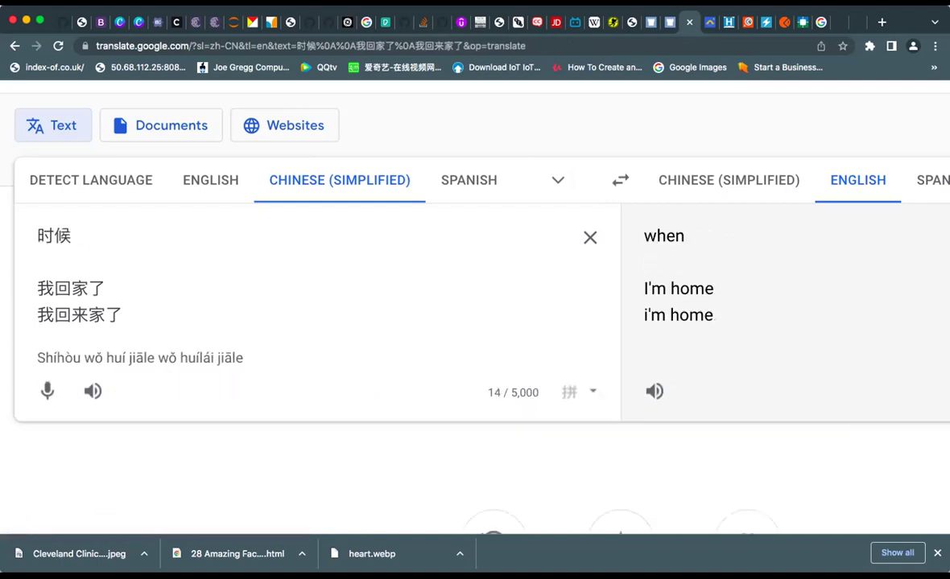
pyautogui.press('Return')
pyautogui.write('shi')
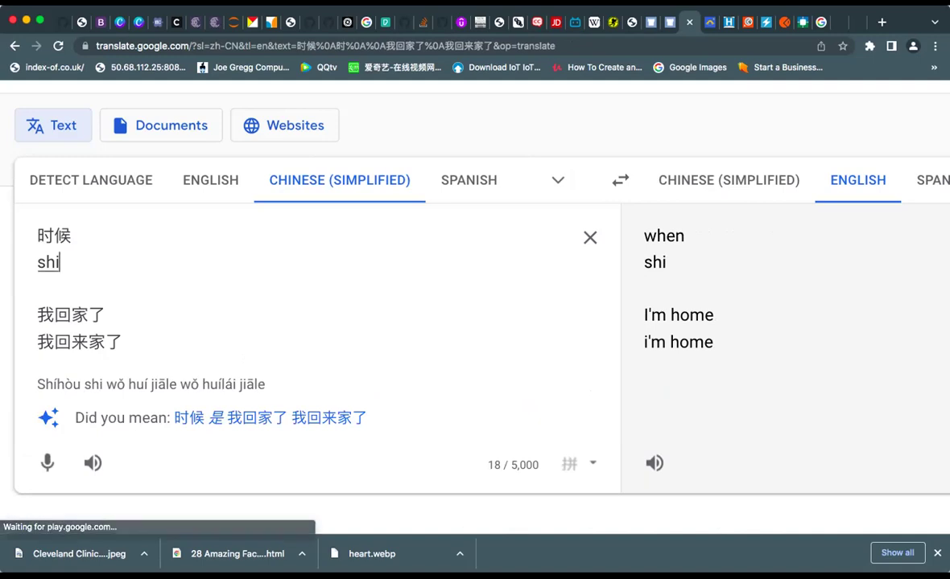
pyautogui.press('space')
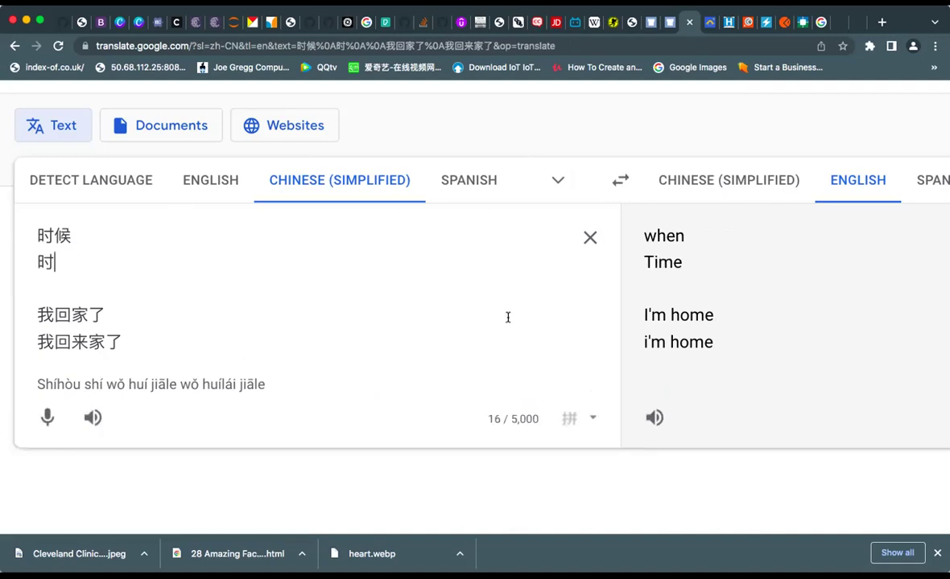
# Prefix both 时候 and 时 with 什么 so that the lines read 什么时候 and 什么时.
pyautogui.click(34, 245)
pyautogui.write('shenme')
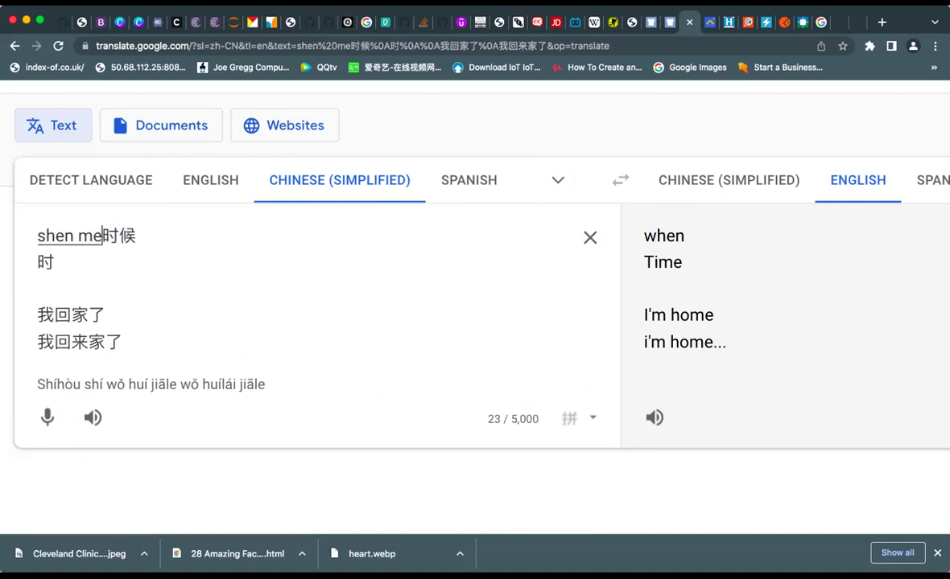
pyautogui.press('space')
pyautogui.press('Down')
pyautogui.click(37, 263)
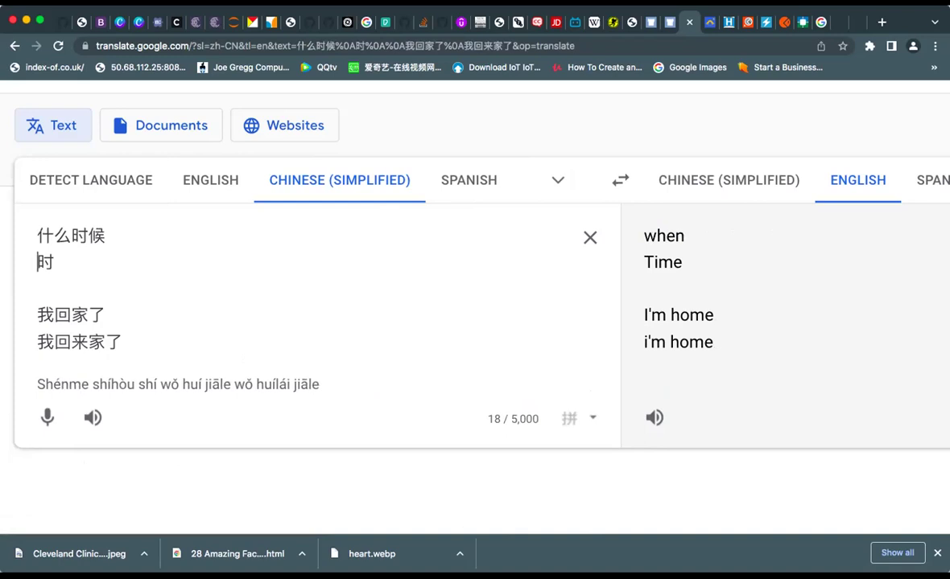
pyautogui.write('shen me')
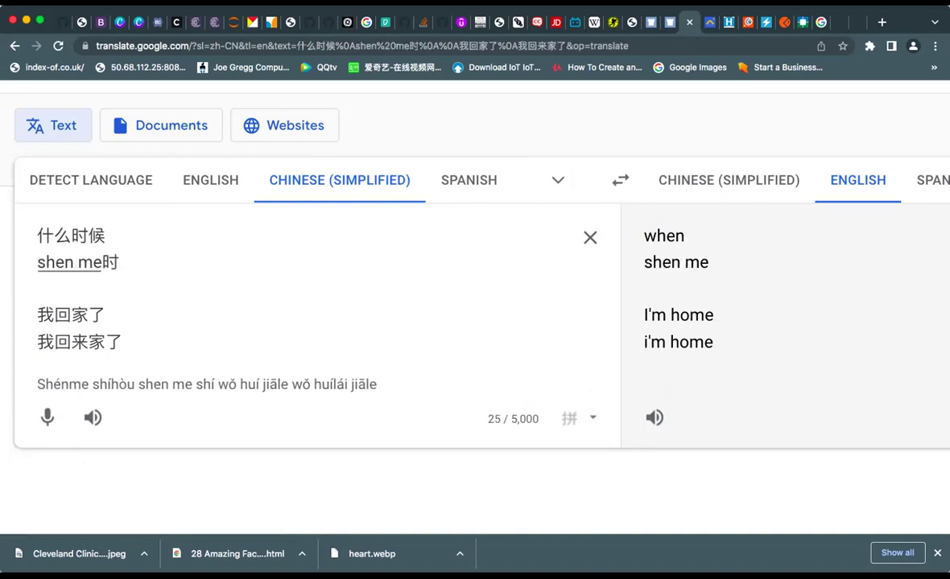
pyautogui.press('space')
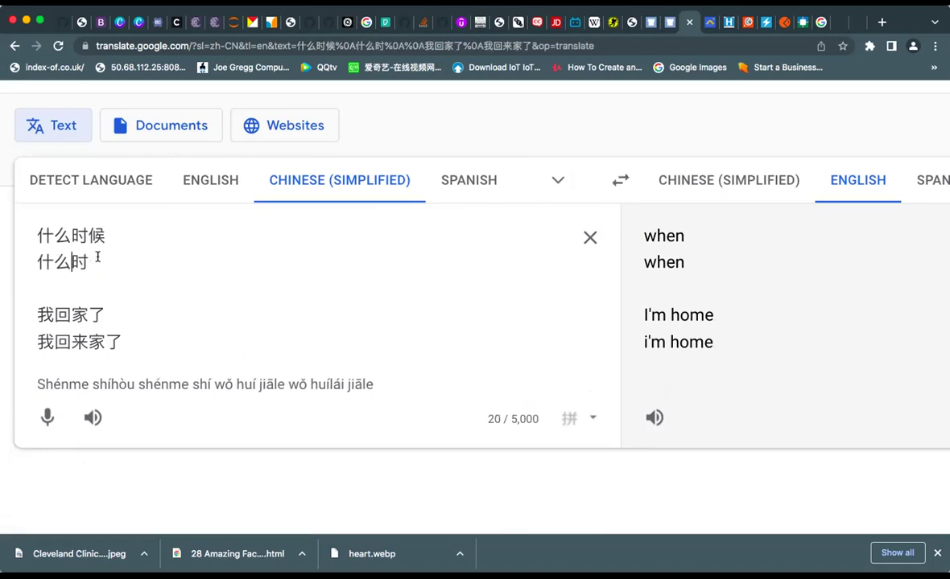
# Highlight 什么时 and 什么时候 in turn to compare the short and long forms.
pyautogui.moveTo(90, 261); pyautogui.dragTo(24, 266)
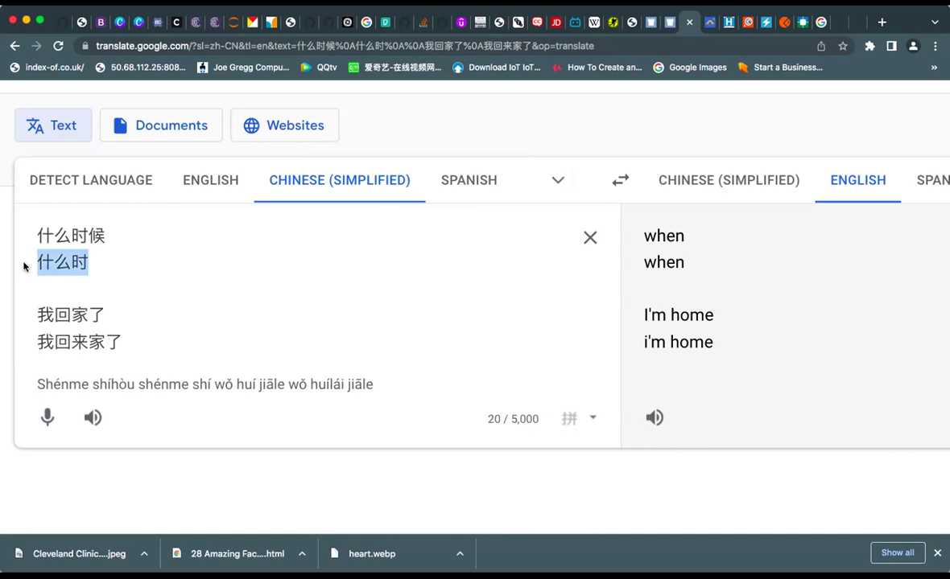
pyautogui.doubleClick(85, 233)
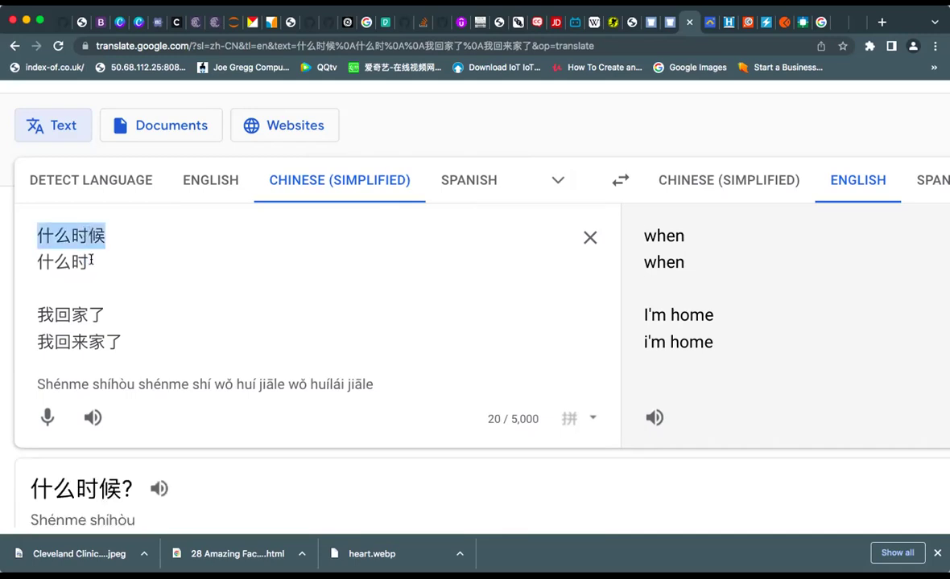
pyautogui.click(89, 262)
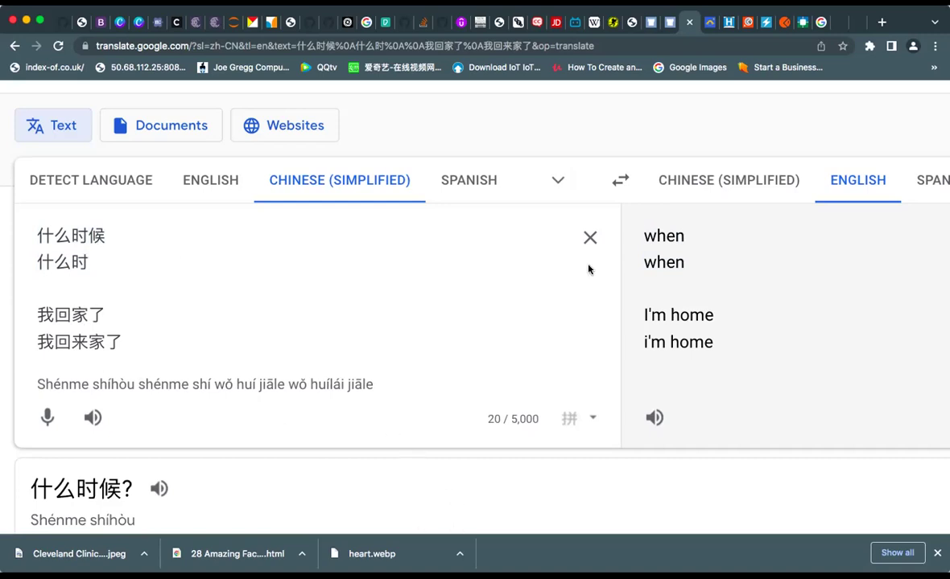
# Clear the whole source text and enter the word 帮助 for translation.
pyautogui.press('super+a')
pyautogui.press('BackSpace')
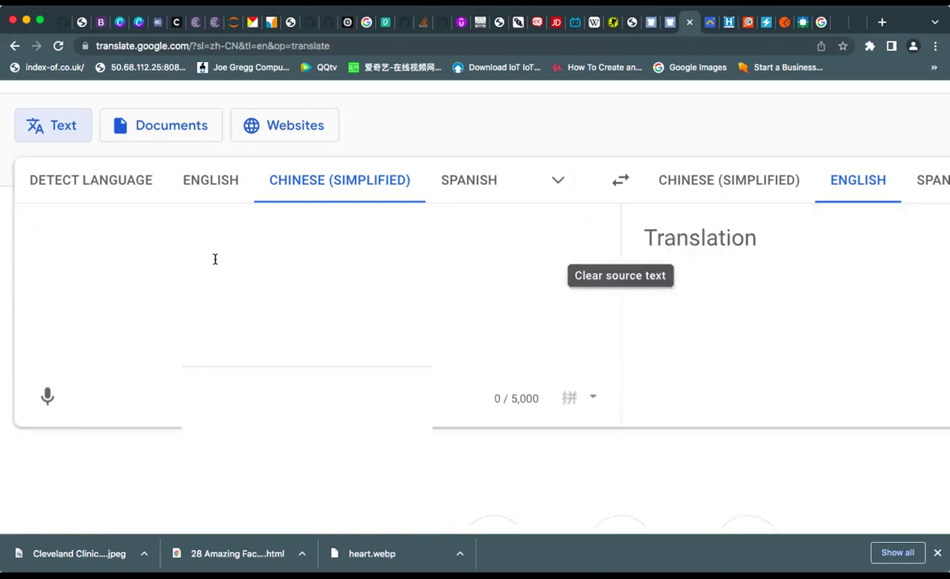
pyautogui.write('ban')
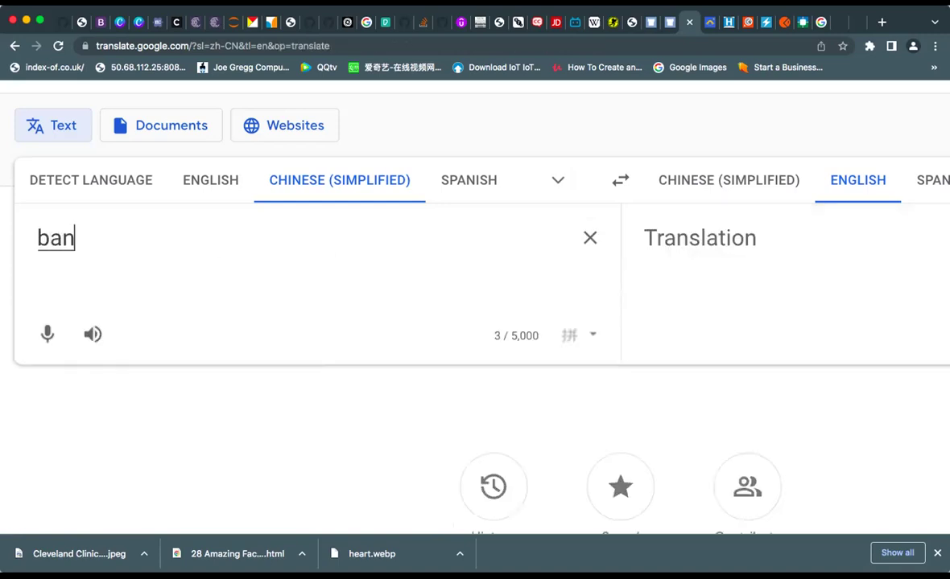
pyautogui.write('g zhu')
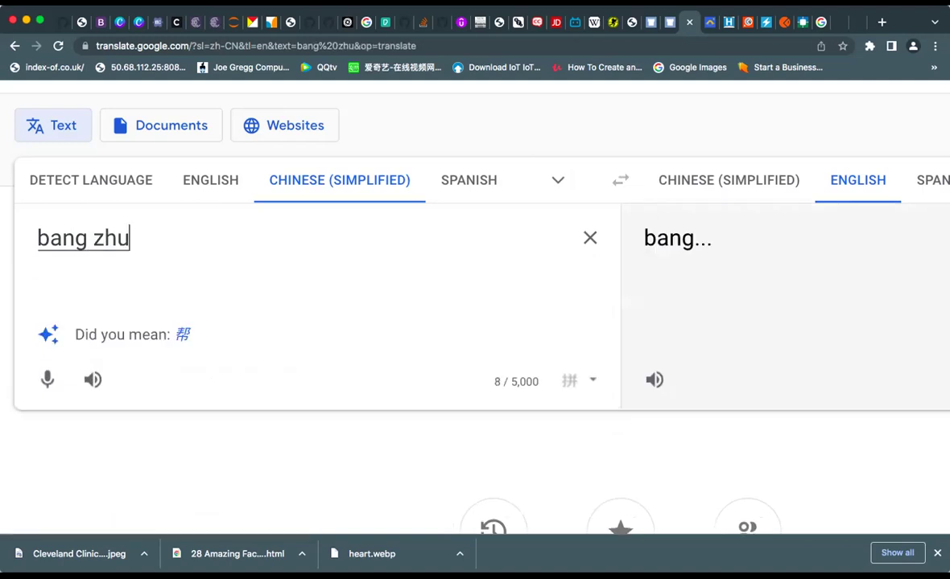
pyautogui.press('space')
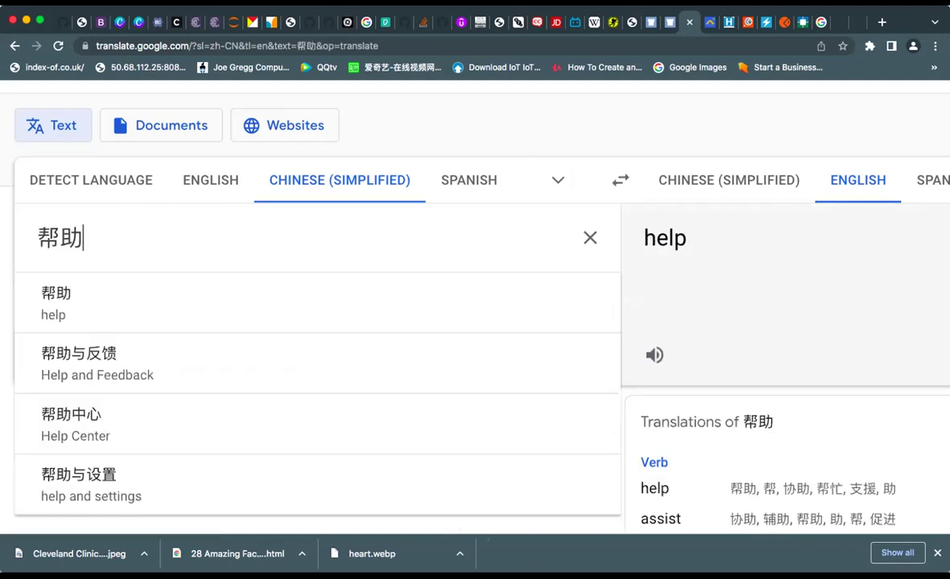
# Add the single characters 帮 and 助 on separate lines beneath 帮助.
pyautogui.press('Return')
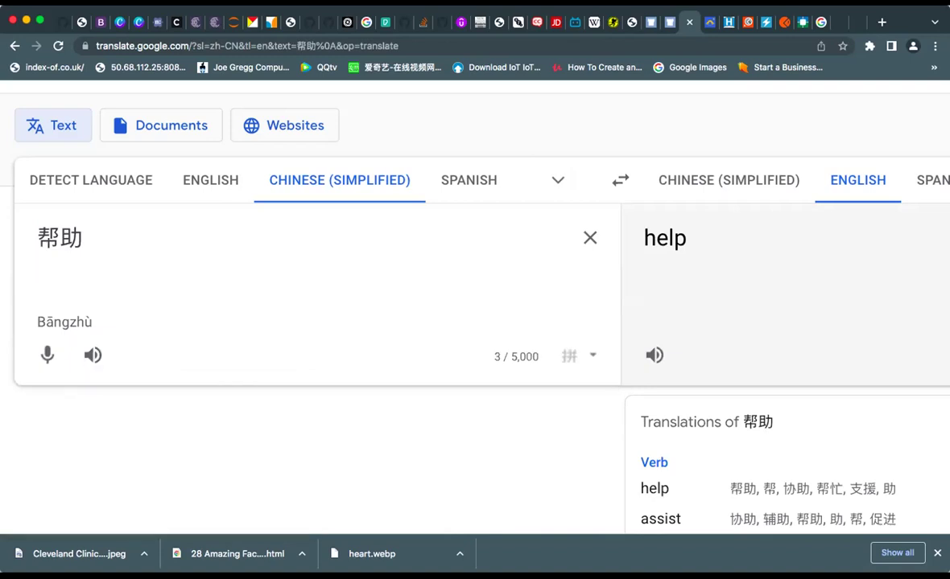
pyautogui.write('bang')
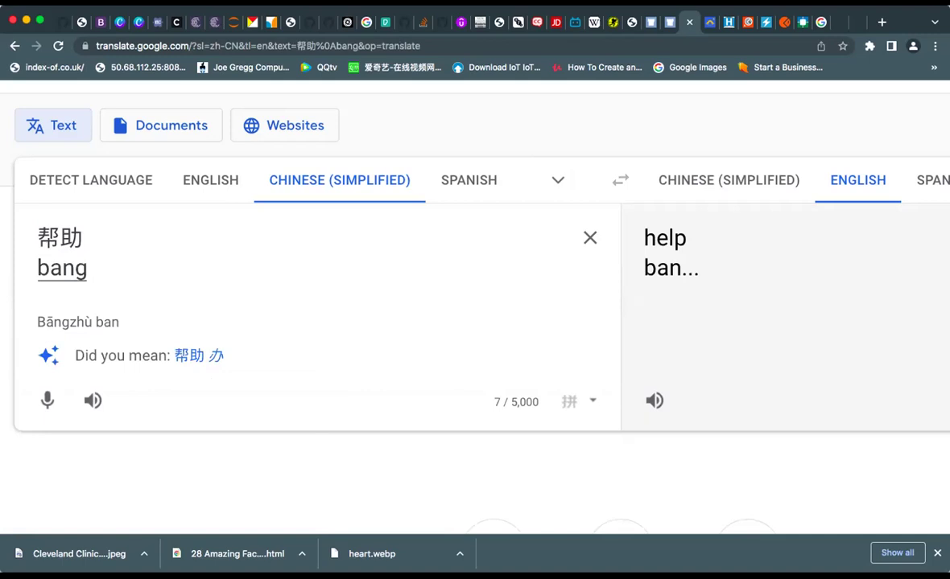
pyautogui.press('space')
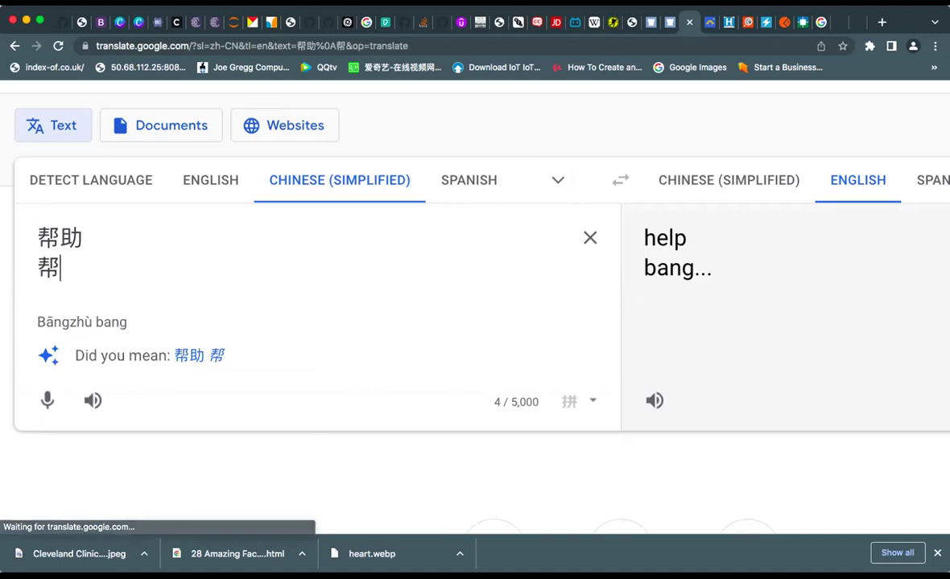
pyautogui.press('Return')
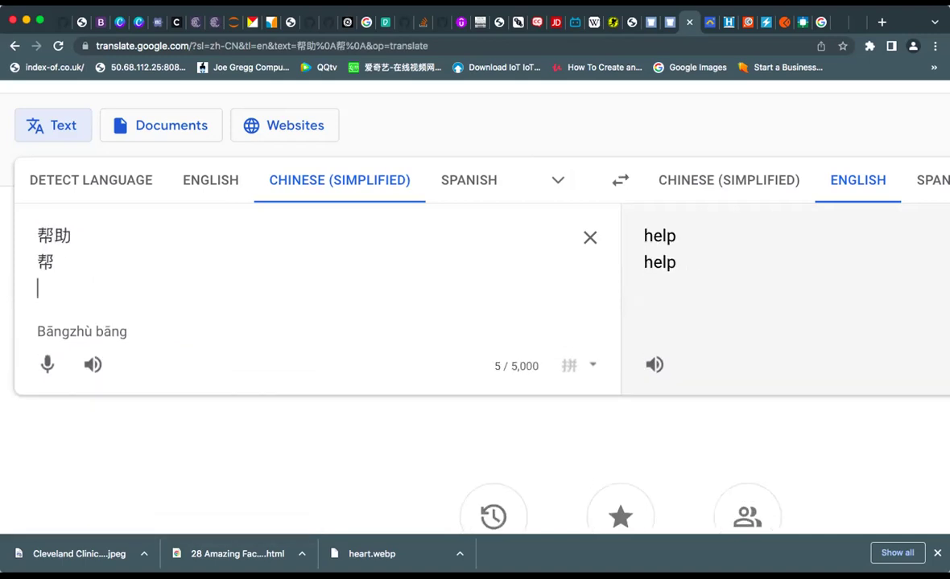
pyautogui.write('zhu')
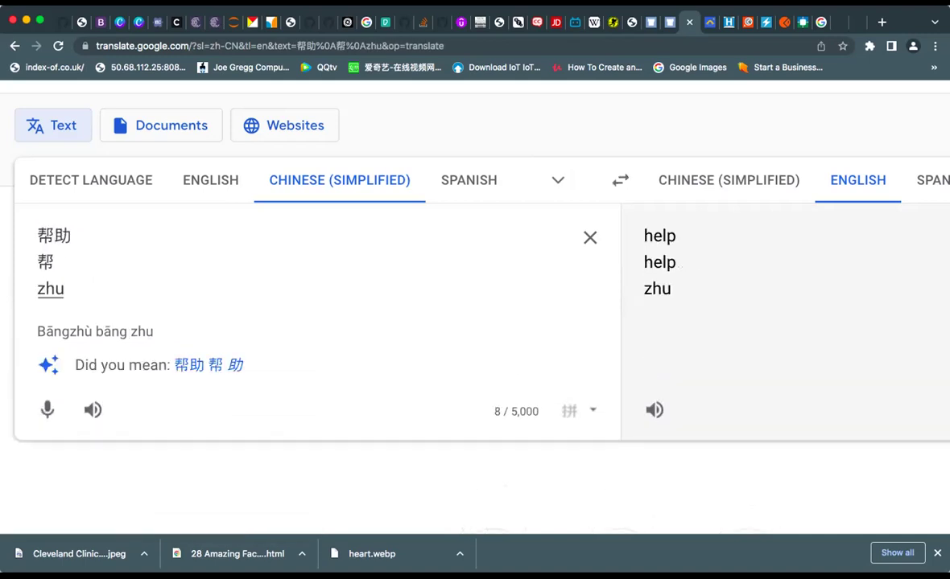
pyautogui.press('space')
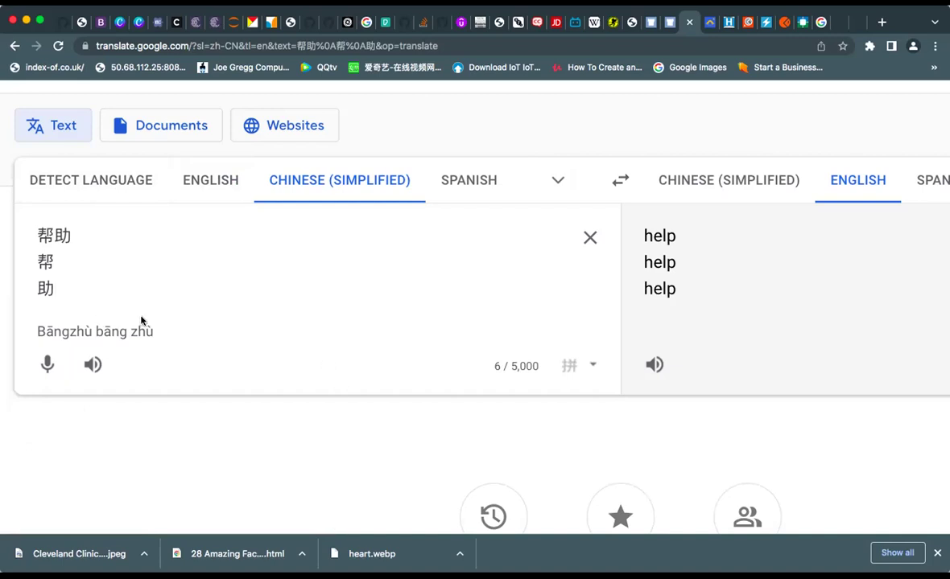
# Look up the single character 助 in the source text, and switch to the lesson slides.
pyautogui.doubleClick(56, 286)
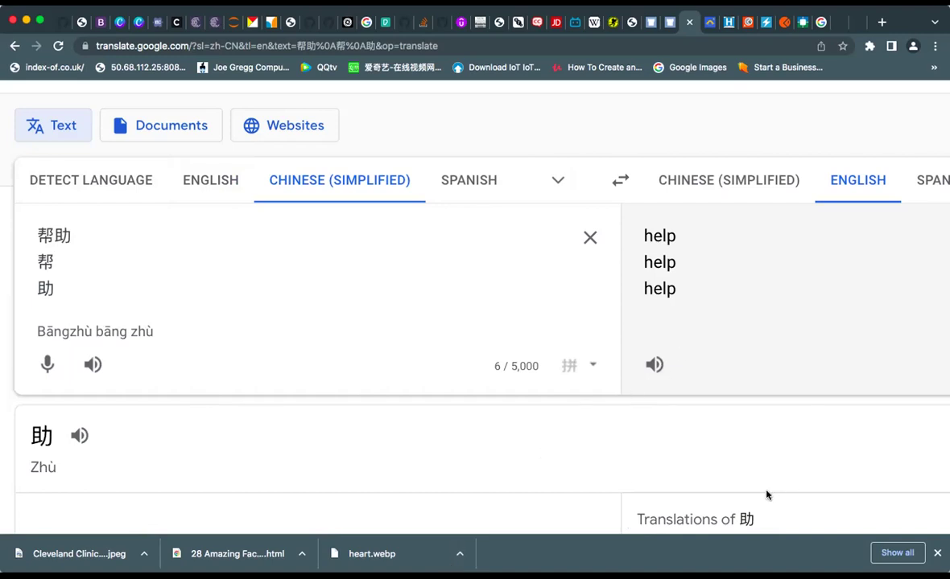
pyautogui.press('super+Tab')
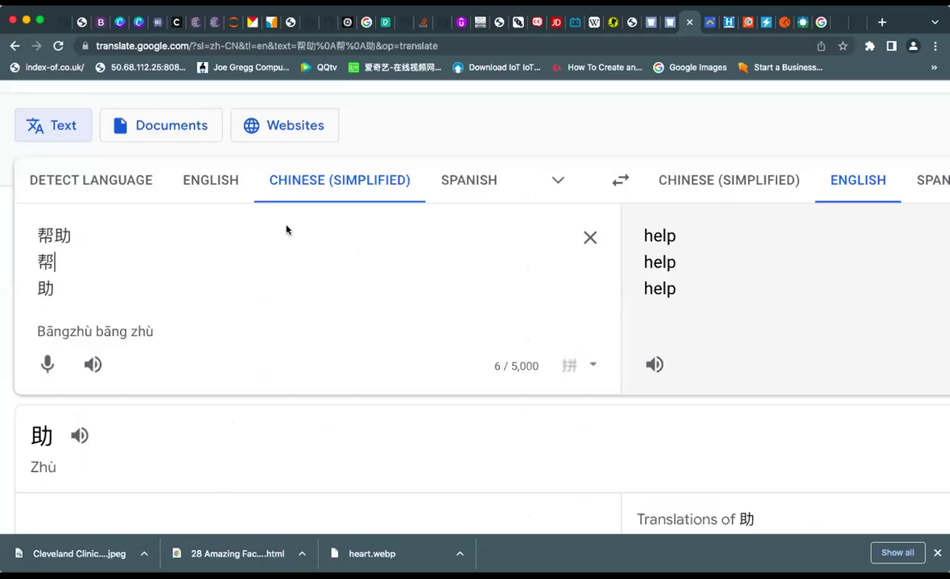
# Replace the source text in Google Translate with the pinyin sentence "wo shi cong chu zu che lai de".
pyautogui.click(594, 246)
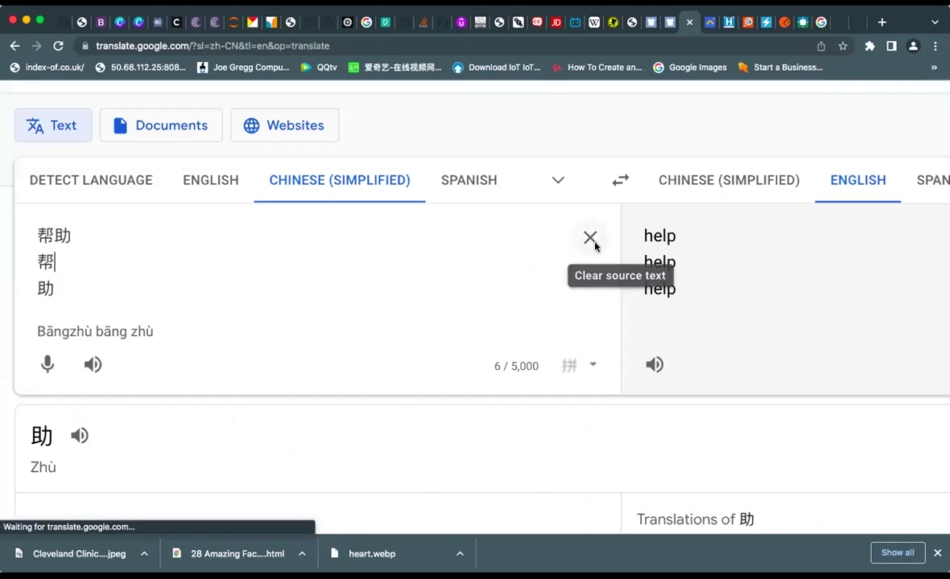
pyautogui.write('wo s')
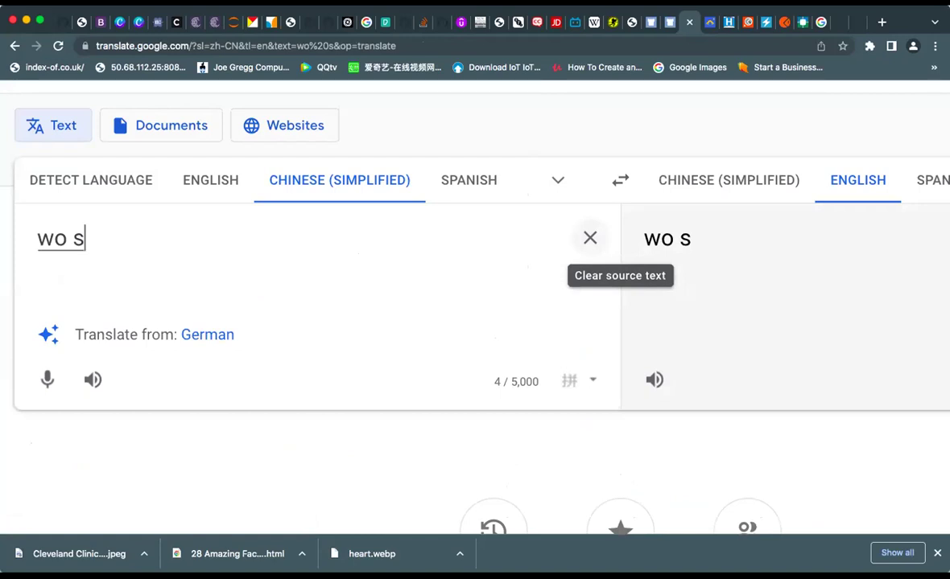
pyautogui.write('hi')
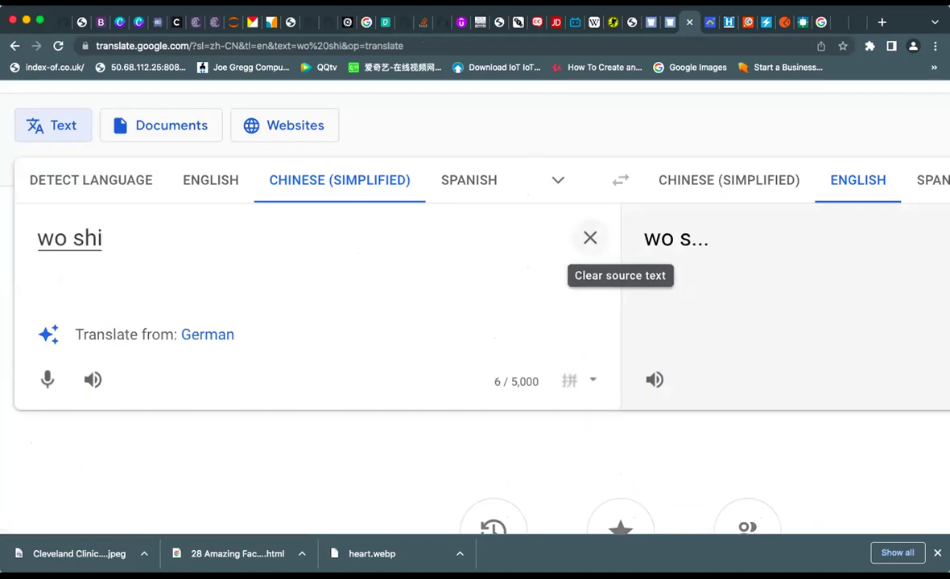
pyautogui.write(' cong')
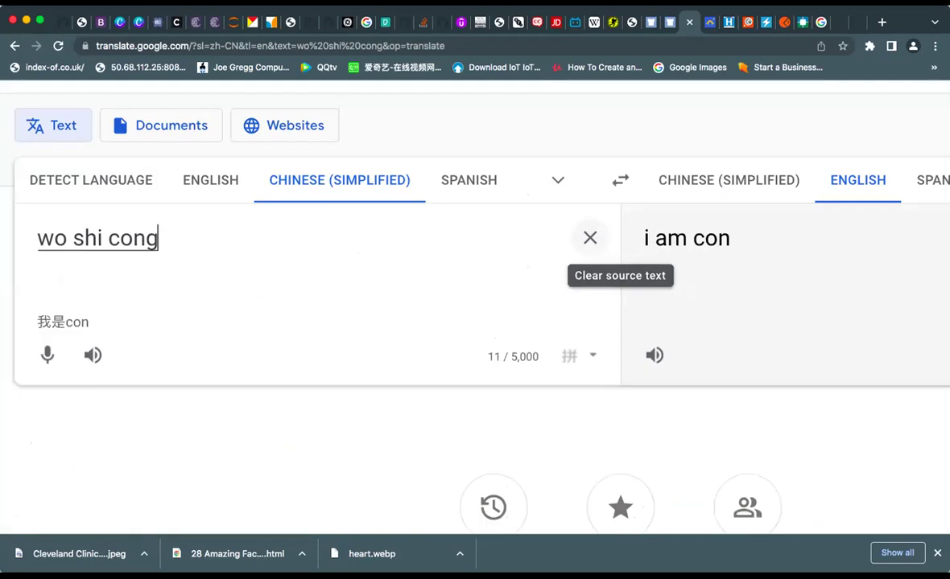
pyautogui.write(' chu z')
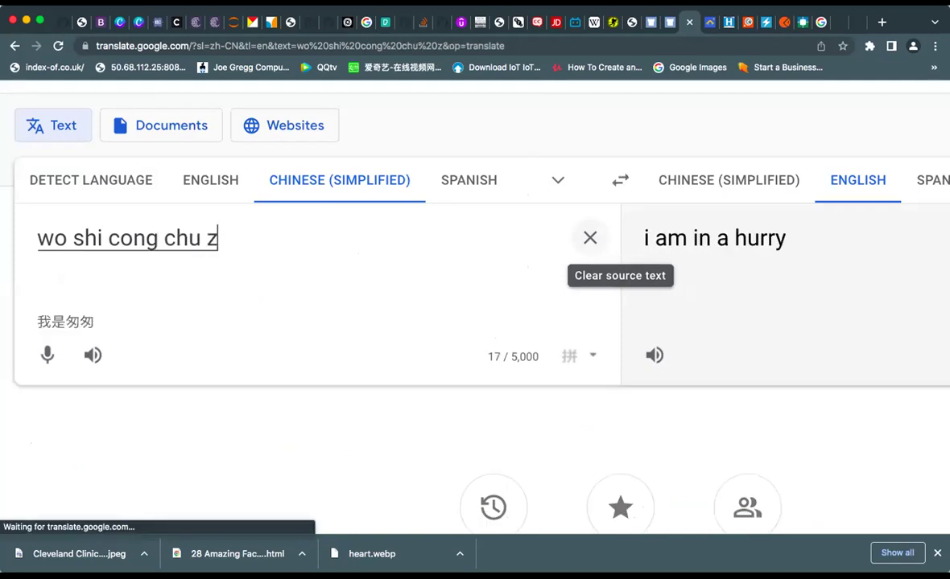
pyautogui.write('u che l')
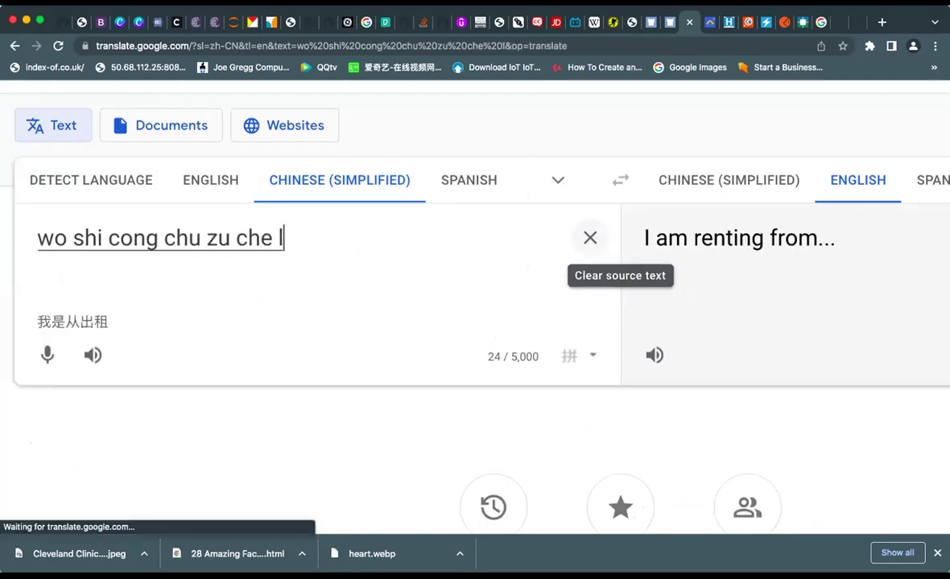
pyautogui.write('ai z')
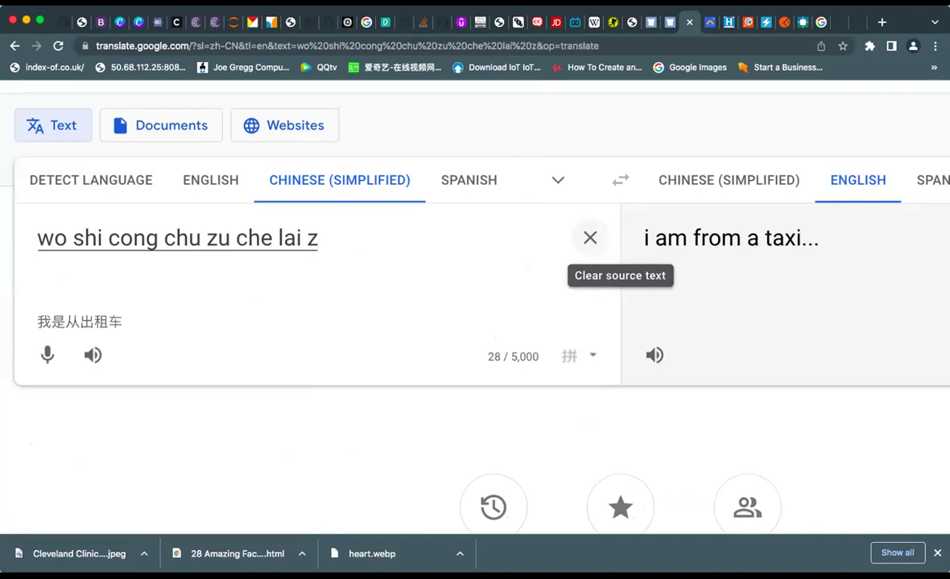
pyautogui.press('BackSpace')
pyautogui.write('de')
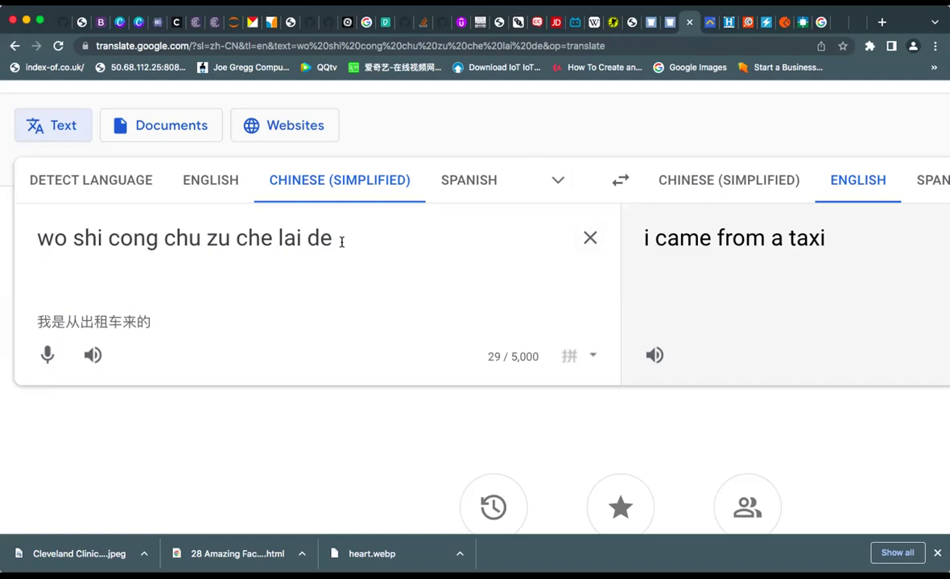
# Copy the suggested characters 我是从出租车来的 onto a new line beneath the pinyin sentence.
pyautogui.write('1')
pyautogui.press('Return')
pyautogui.press('BackSpace')
pyautogui.press('BackSpace')
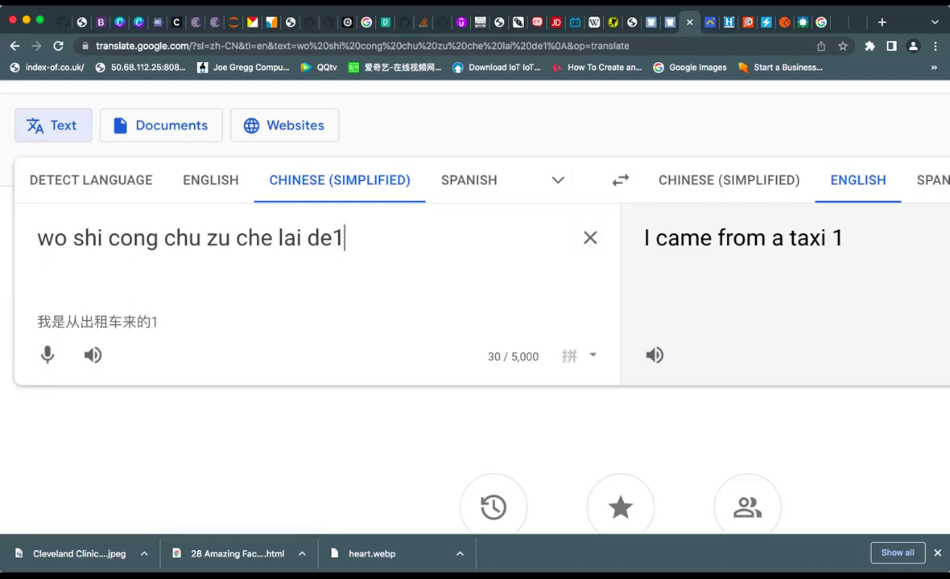
pyautogui.press('Return')
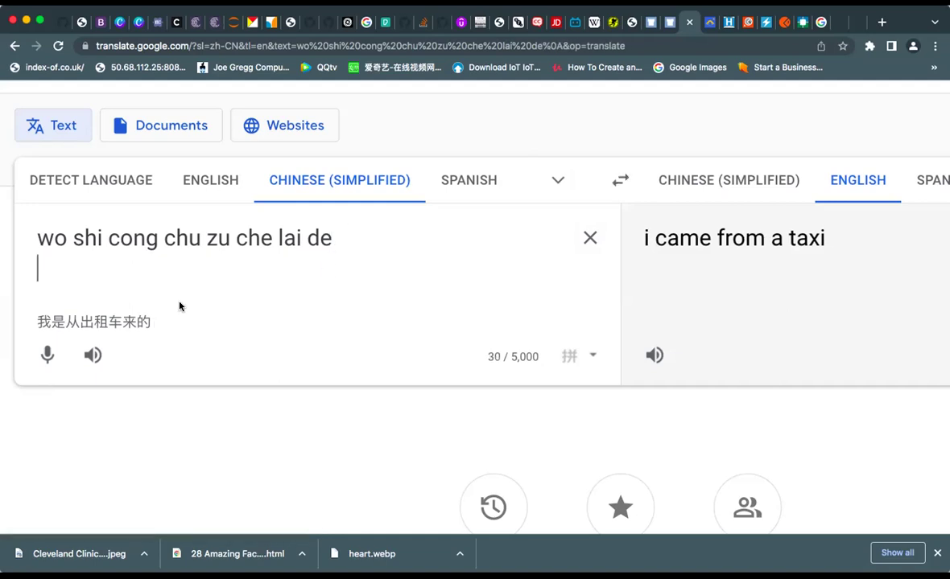
pyautogui.moveTo(158, 323); pyautogui.dragTo(36, 322)
pyautogui.hotkey('ctrl', 'c')
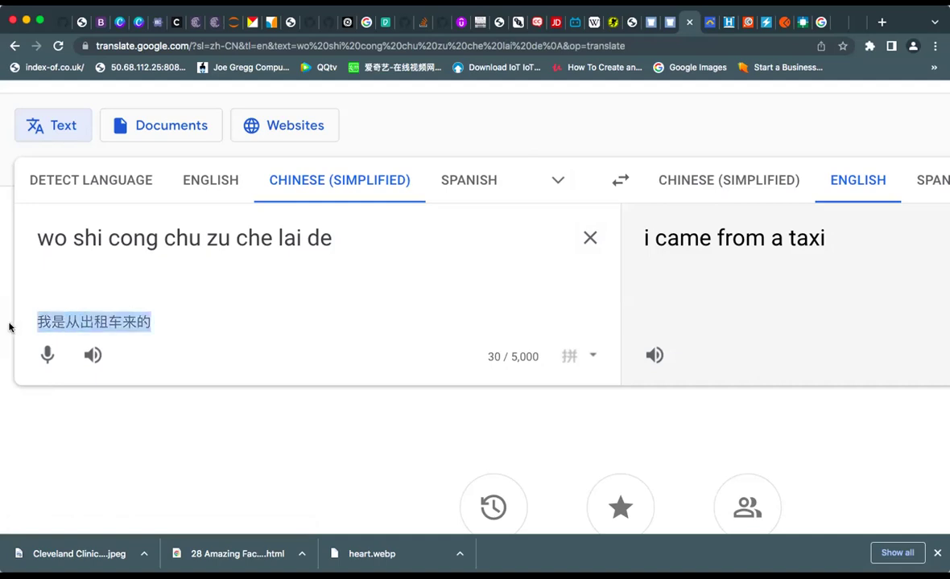
pyautogui.click(62, 235)
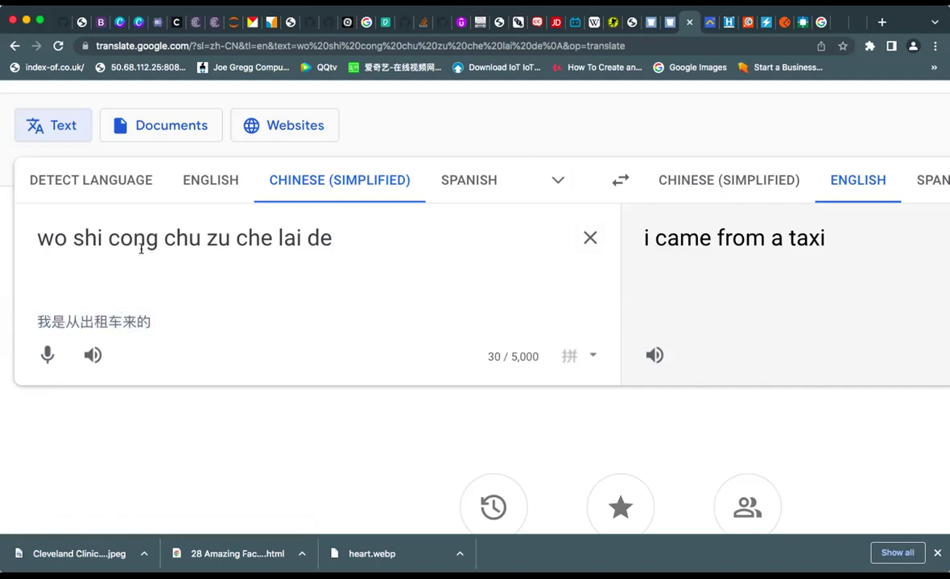
pyautogui.click(349, 232)
pyautogui.press('Return')
pyautogui.hotkey('ctrl', 'v')
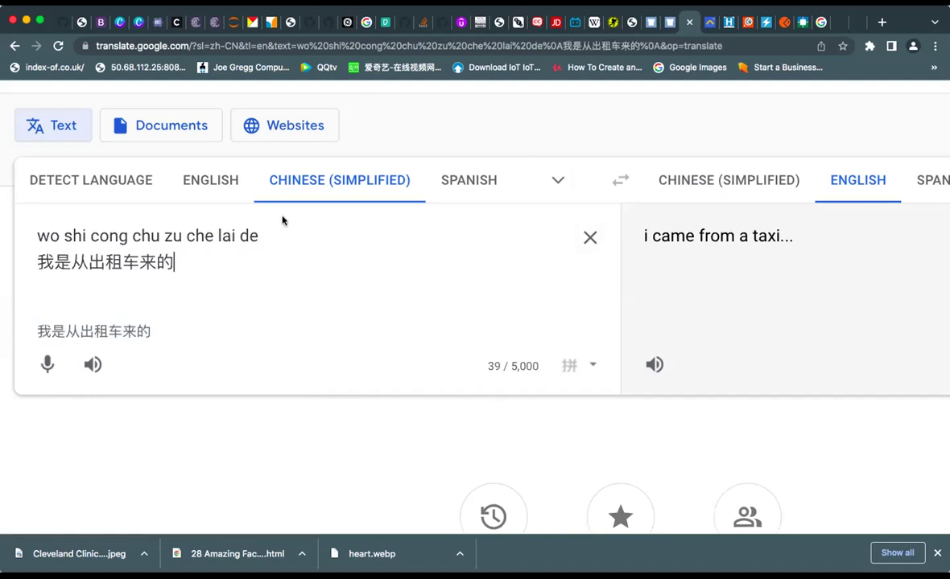
# Highlight 来的 at the end of the Chinese sentence to examine it.
pyautogui.hotkey('shift', 'Left')
pyautogui.hotkey('shift', 'Left')
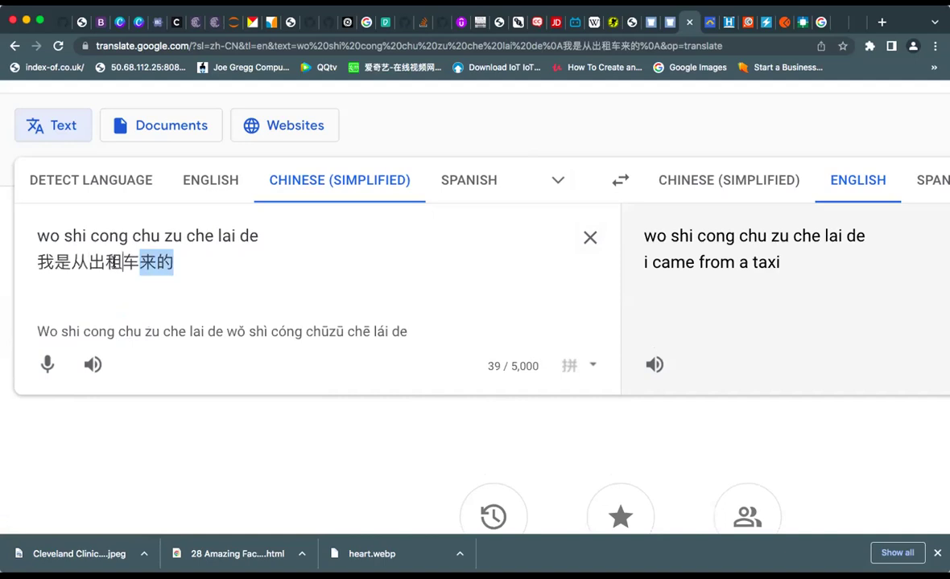
pyautogui.moveTo(157, 261)
pyautogui.mouseDown()
pyautogui.moveTo(123, 262)
pyautogui.moveTo(173, 262)
pyautogui.mouseUp()
pyautogui.click(198, 253)
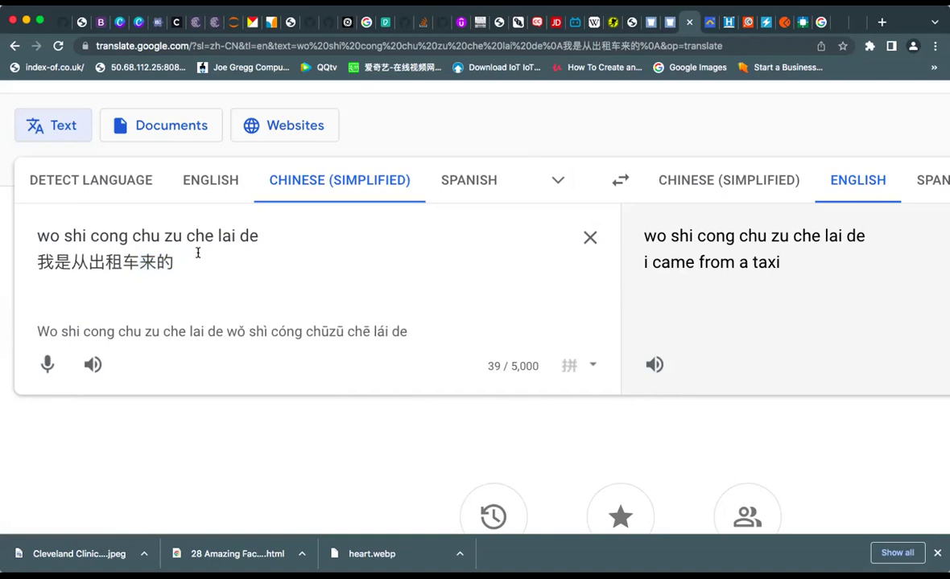
# Delete both the pinyin and Chinese lines and enter the word "board" as source text.
pyautogui.moveTo(180, 261); pyautogui.dragTo(30, 236)
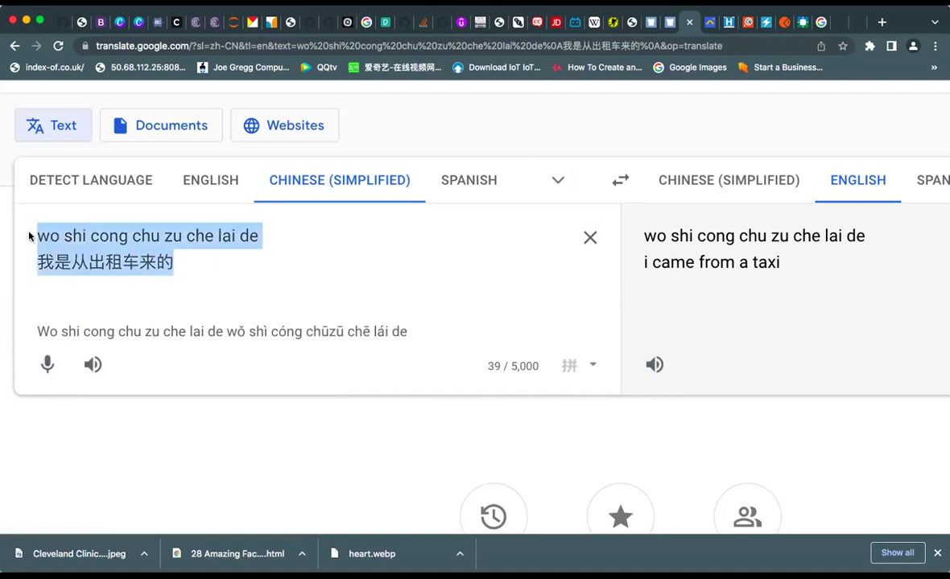
pyautogui.press('BackSpace')
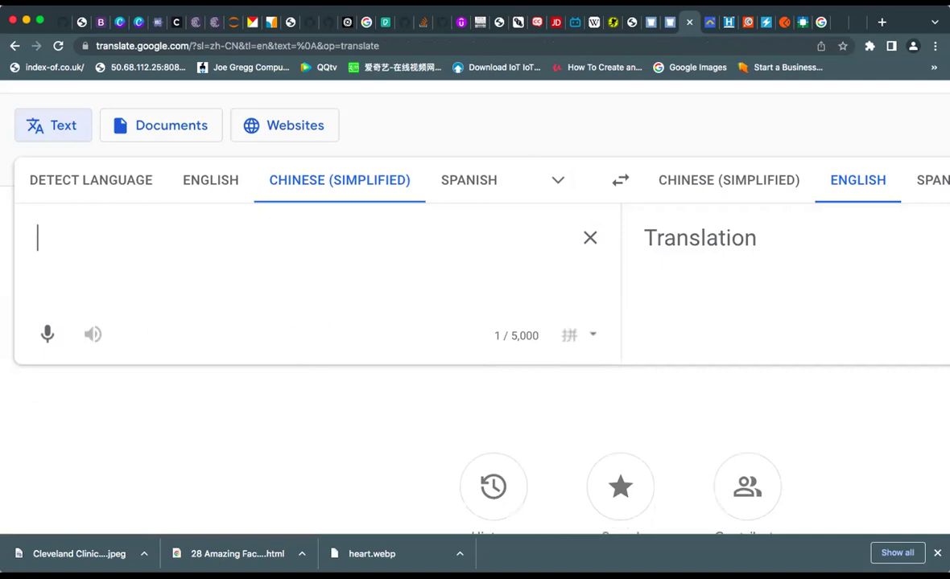
pyautogui.write('bia')
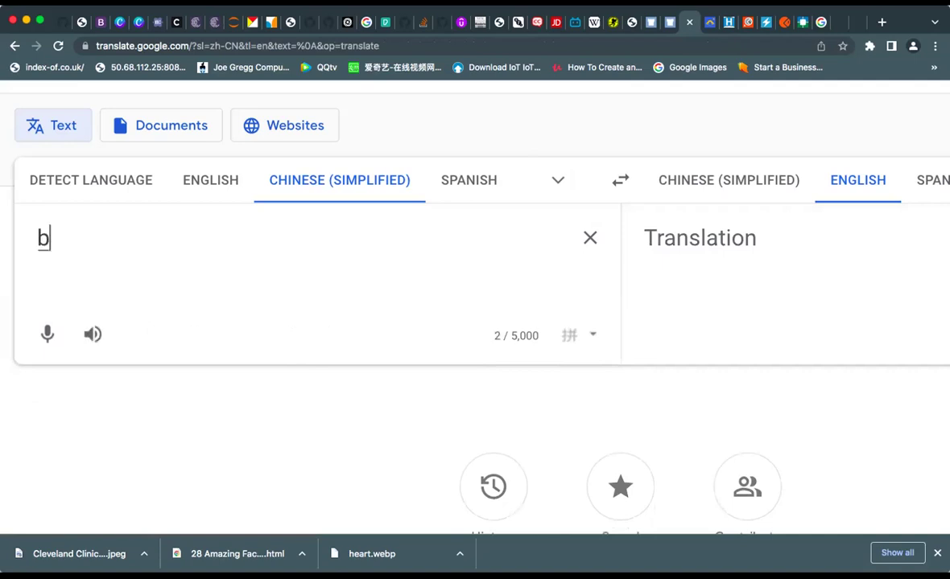
pyautogui.press('BackSpace')
pyautogui.press('BackSpace')
pyautogui.write('oard')
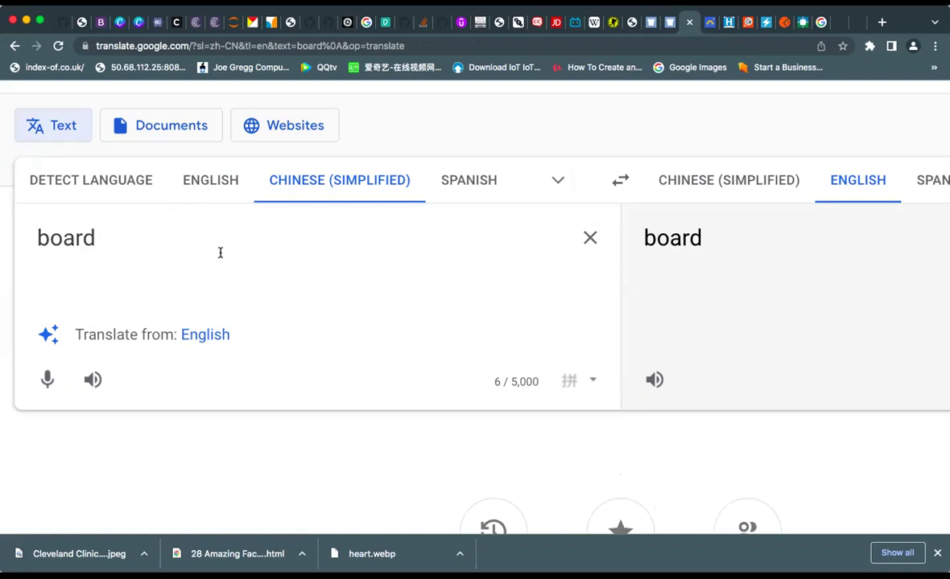
# Add 坐 after "board" and delete the English word so that only 坐 is left.
pyautogui.write('zuo')
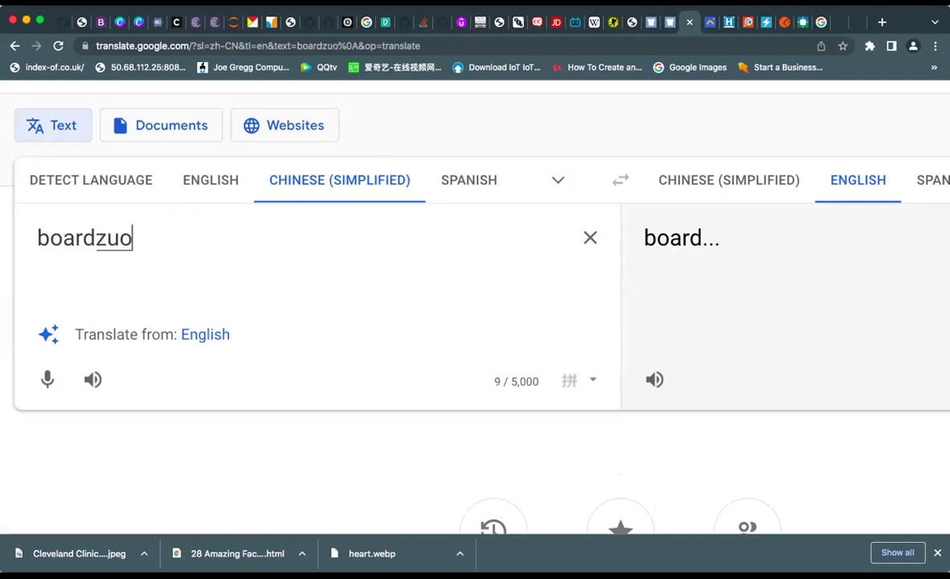
pyautogui.press('space')
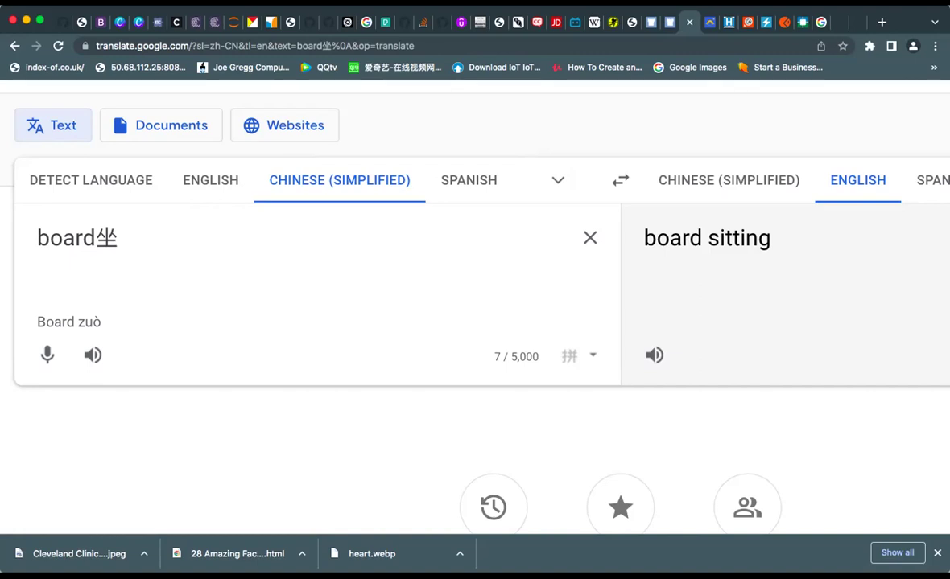
pyautogui.press('BackSpace')
pyautogui.press('BackSpace')
pyautogui.press('BackSpace')
pyautogui.press('BackSpace')
pyautogui.press('BackSpace')
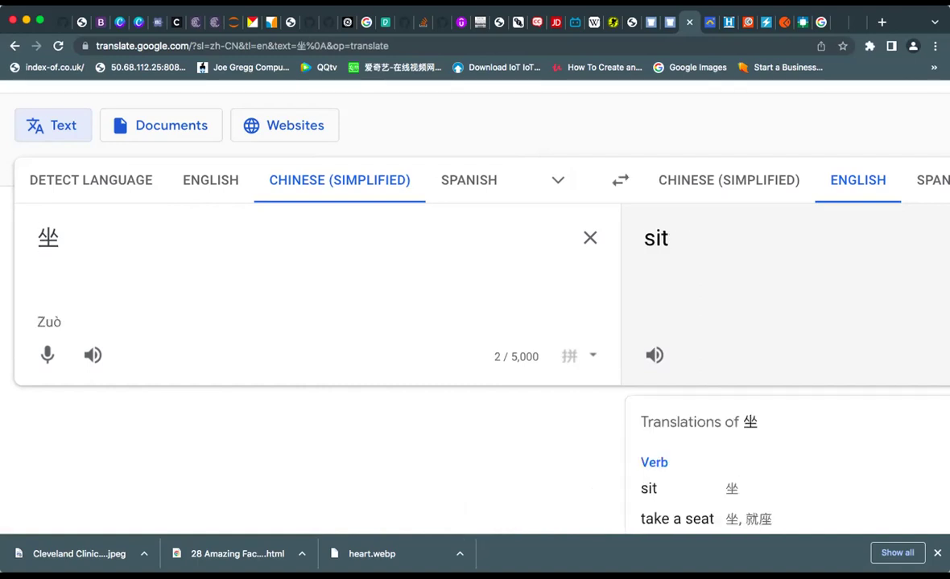
# Insert 我 in front of 坐 so that the source text reads 我坐.
pyautogui.write('zo')
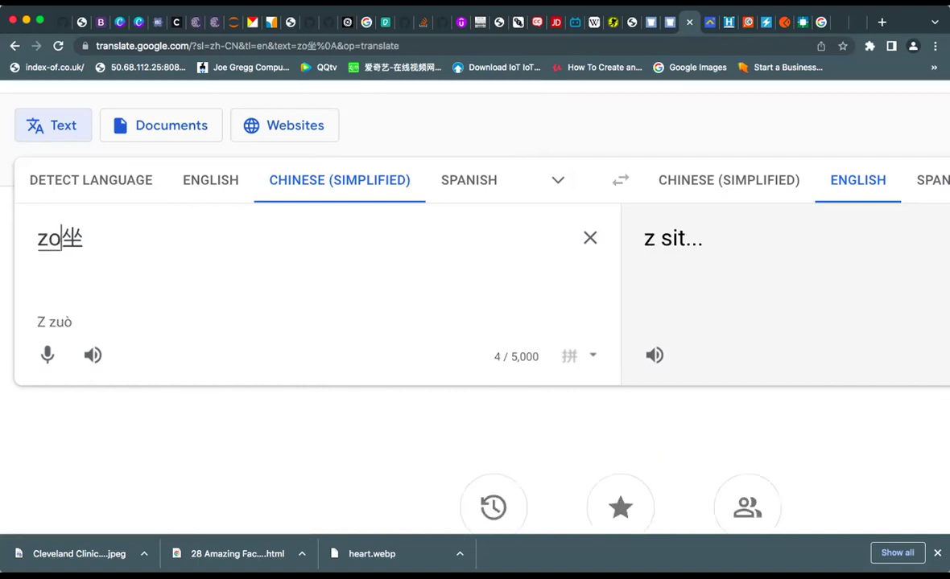
pyautogui.press('BackSpace')
pyautogui.press('BackSpace')
pyautogui.write('wo')
pyautogui.press('space')
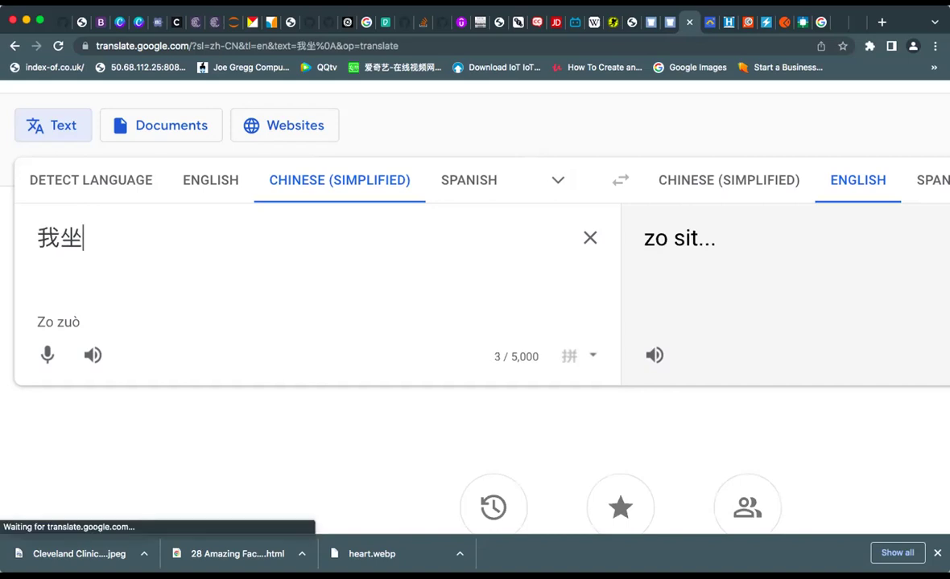
# Continue the sentence after 我坐 with the taxi emoji 🚕 and 来的.
pyautogui.write('ch')
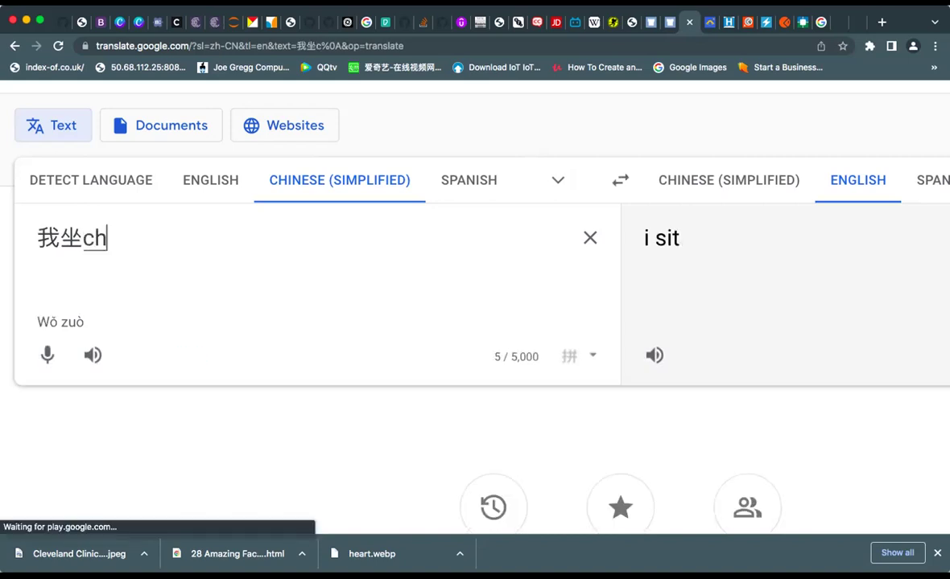
pyautogui.write('u zu che')
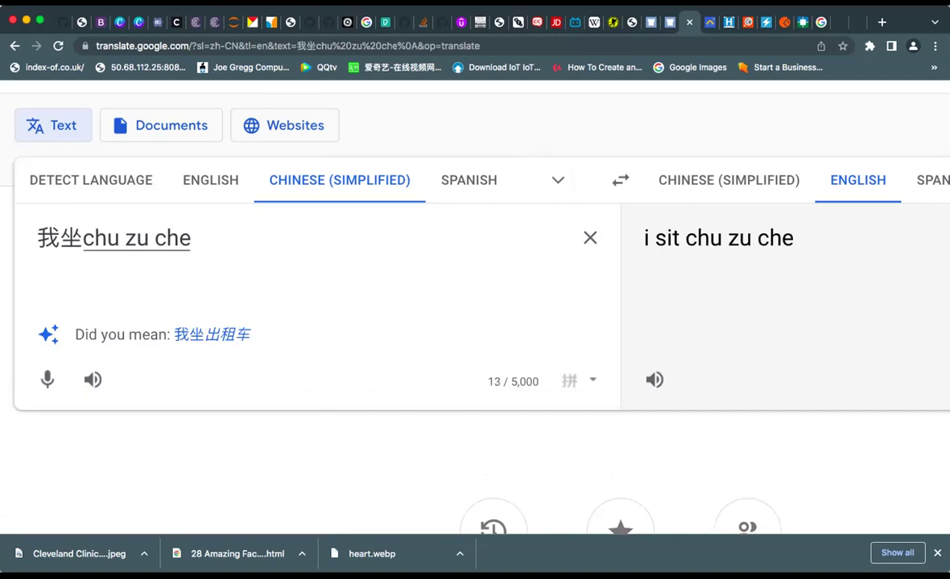
pyautogui.press('space')
pyautogui.write('lai de')
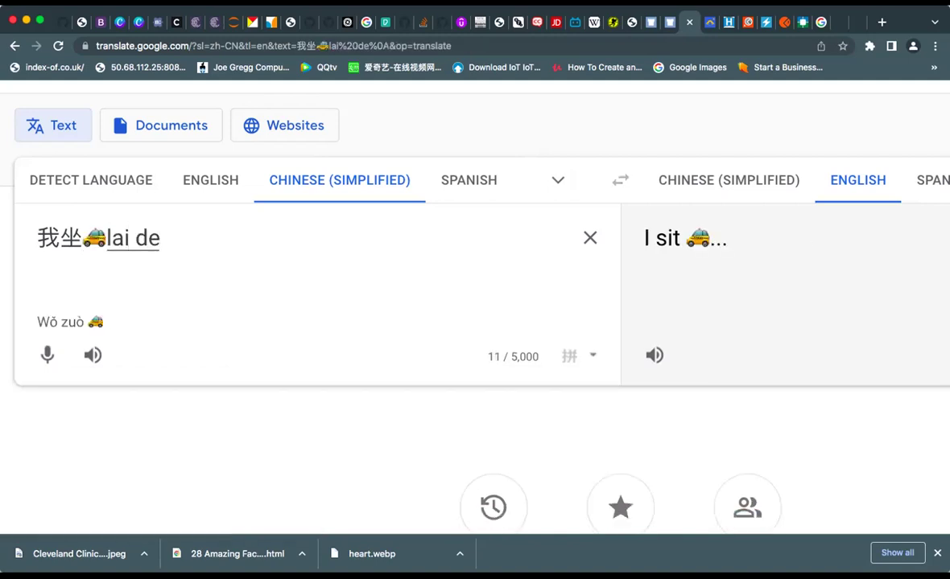
pyautogui.press('space')
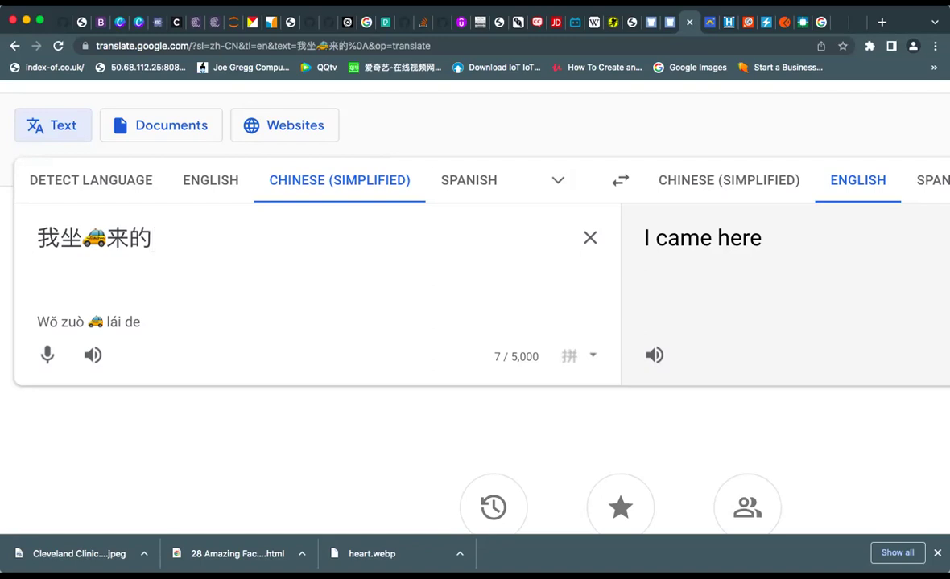
# Replace the taxi emoji with the characters 出租车 so that the sentence reads 我坐出租车来的.
pyautogui.click(129, 237)
pyautogui.click(107, 238)
pyautogui.press('BackSpace')
pyautogui.write('chu')
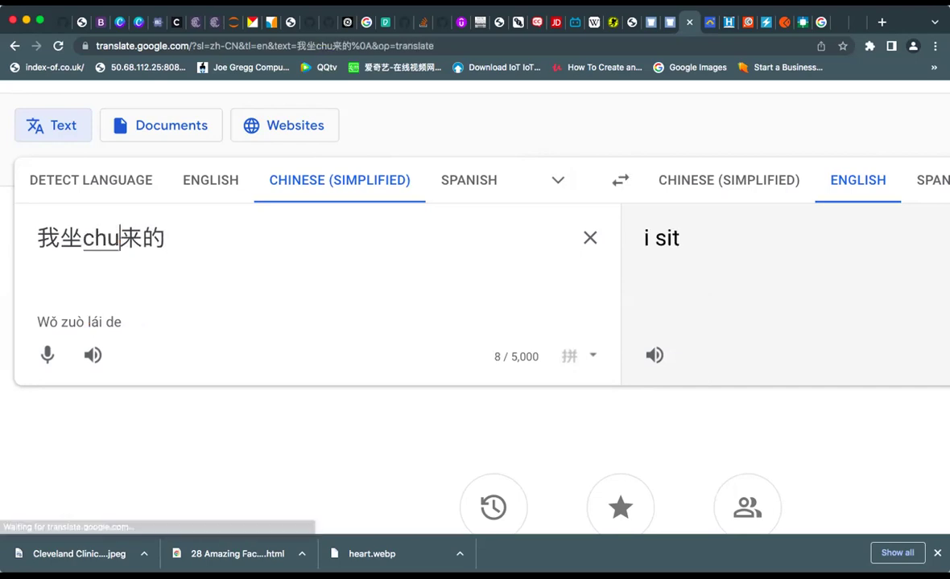
pyautogui.write(' zu ch')
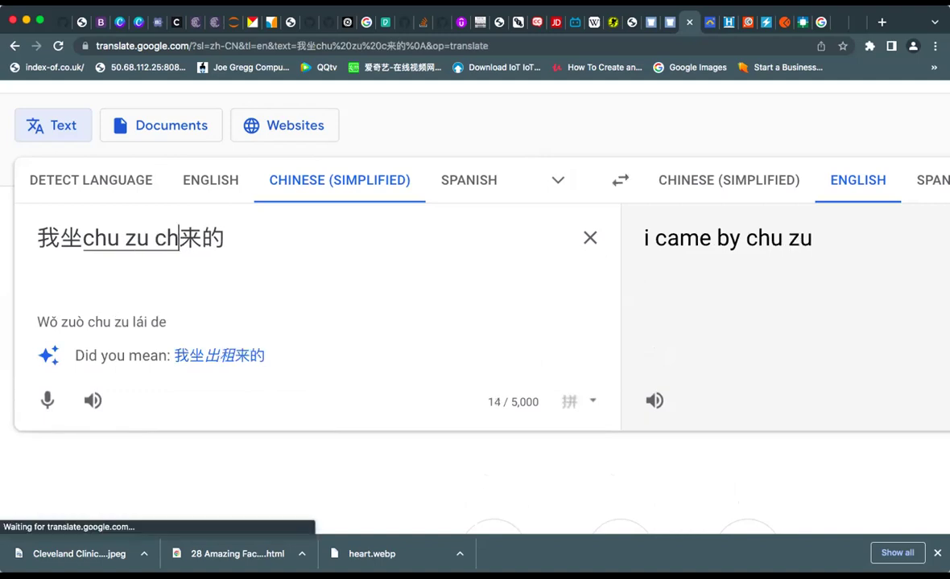
pyautogui.write('e')
pyautogui.press('space')
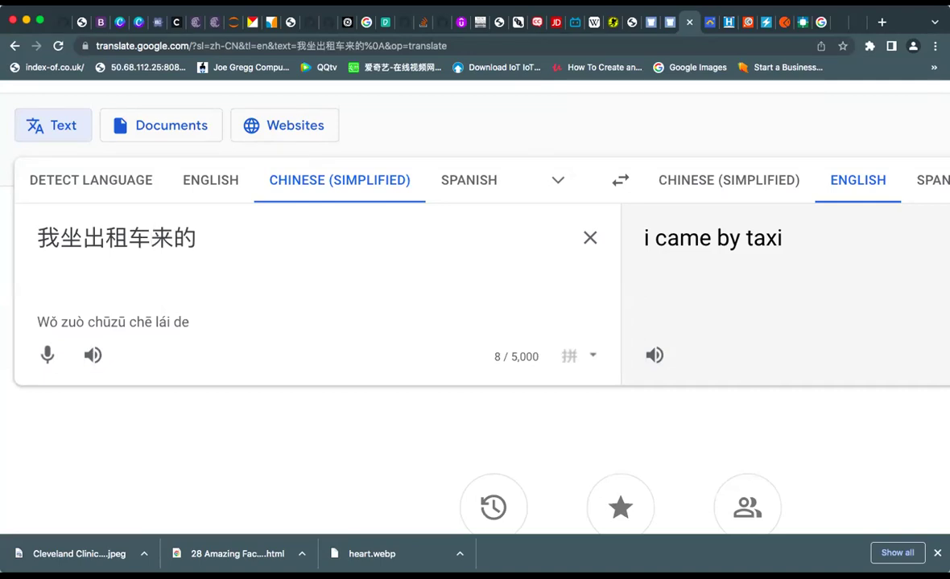
# Highlight parts of the pinyin reading, including "chūzū chē lái de", and switch back to the Theocratic Chinese 1a.pptx slides.
pyautogui.doubleClick(171, 321)
pyautogui.click(186, 321)
pyautogui.moveTo(186, 321); pyautogui.dragTo(173, 323)
pyautogui.click(174, 322)
pyautogui.moveTo(87, 322); pyautogui.dragTo(206, 325)
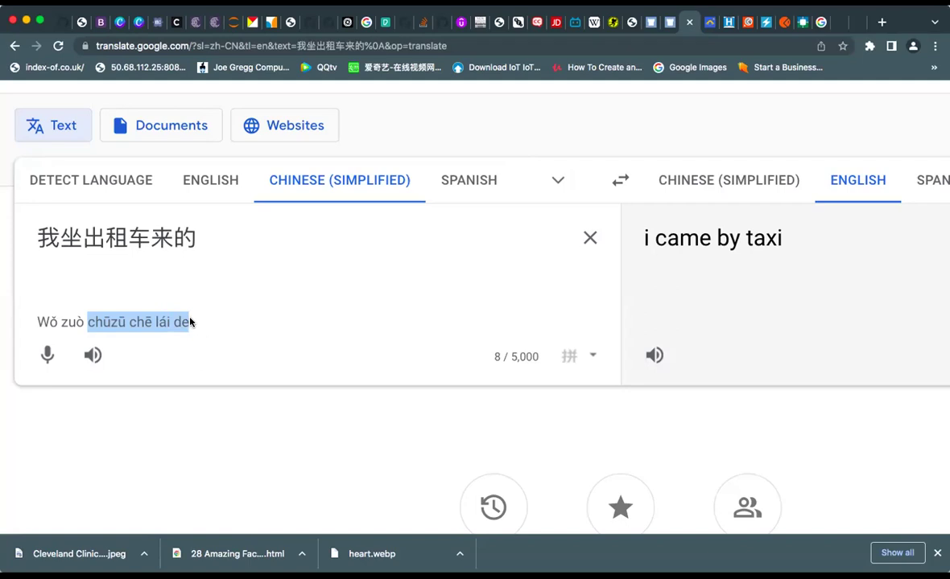
pyautogui.click(199, 324)
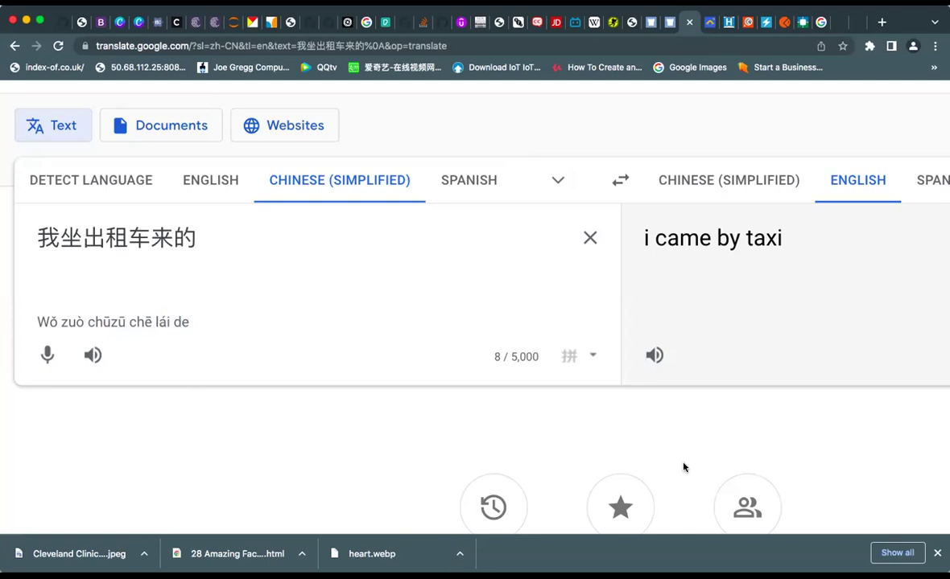
pyautogui.press('super+Tab')
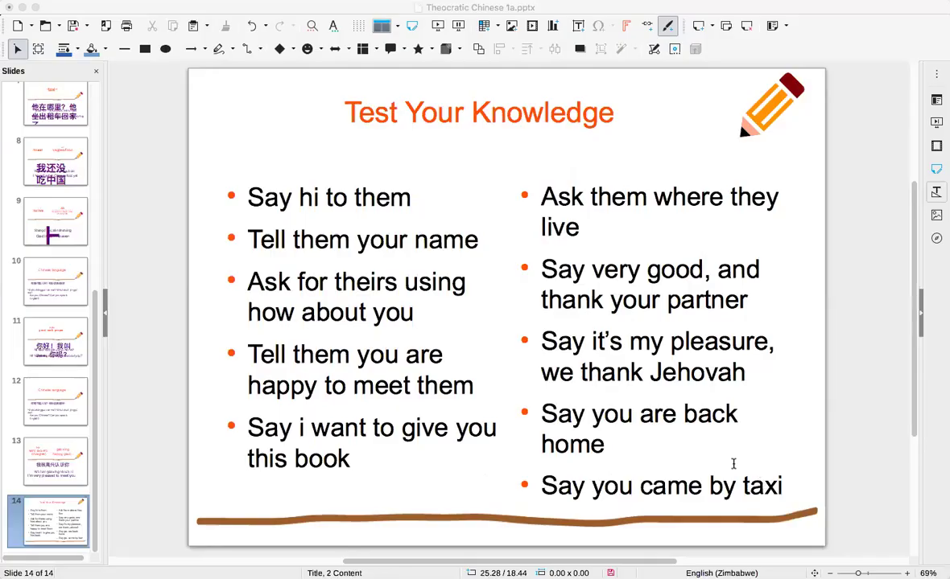